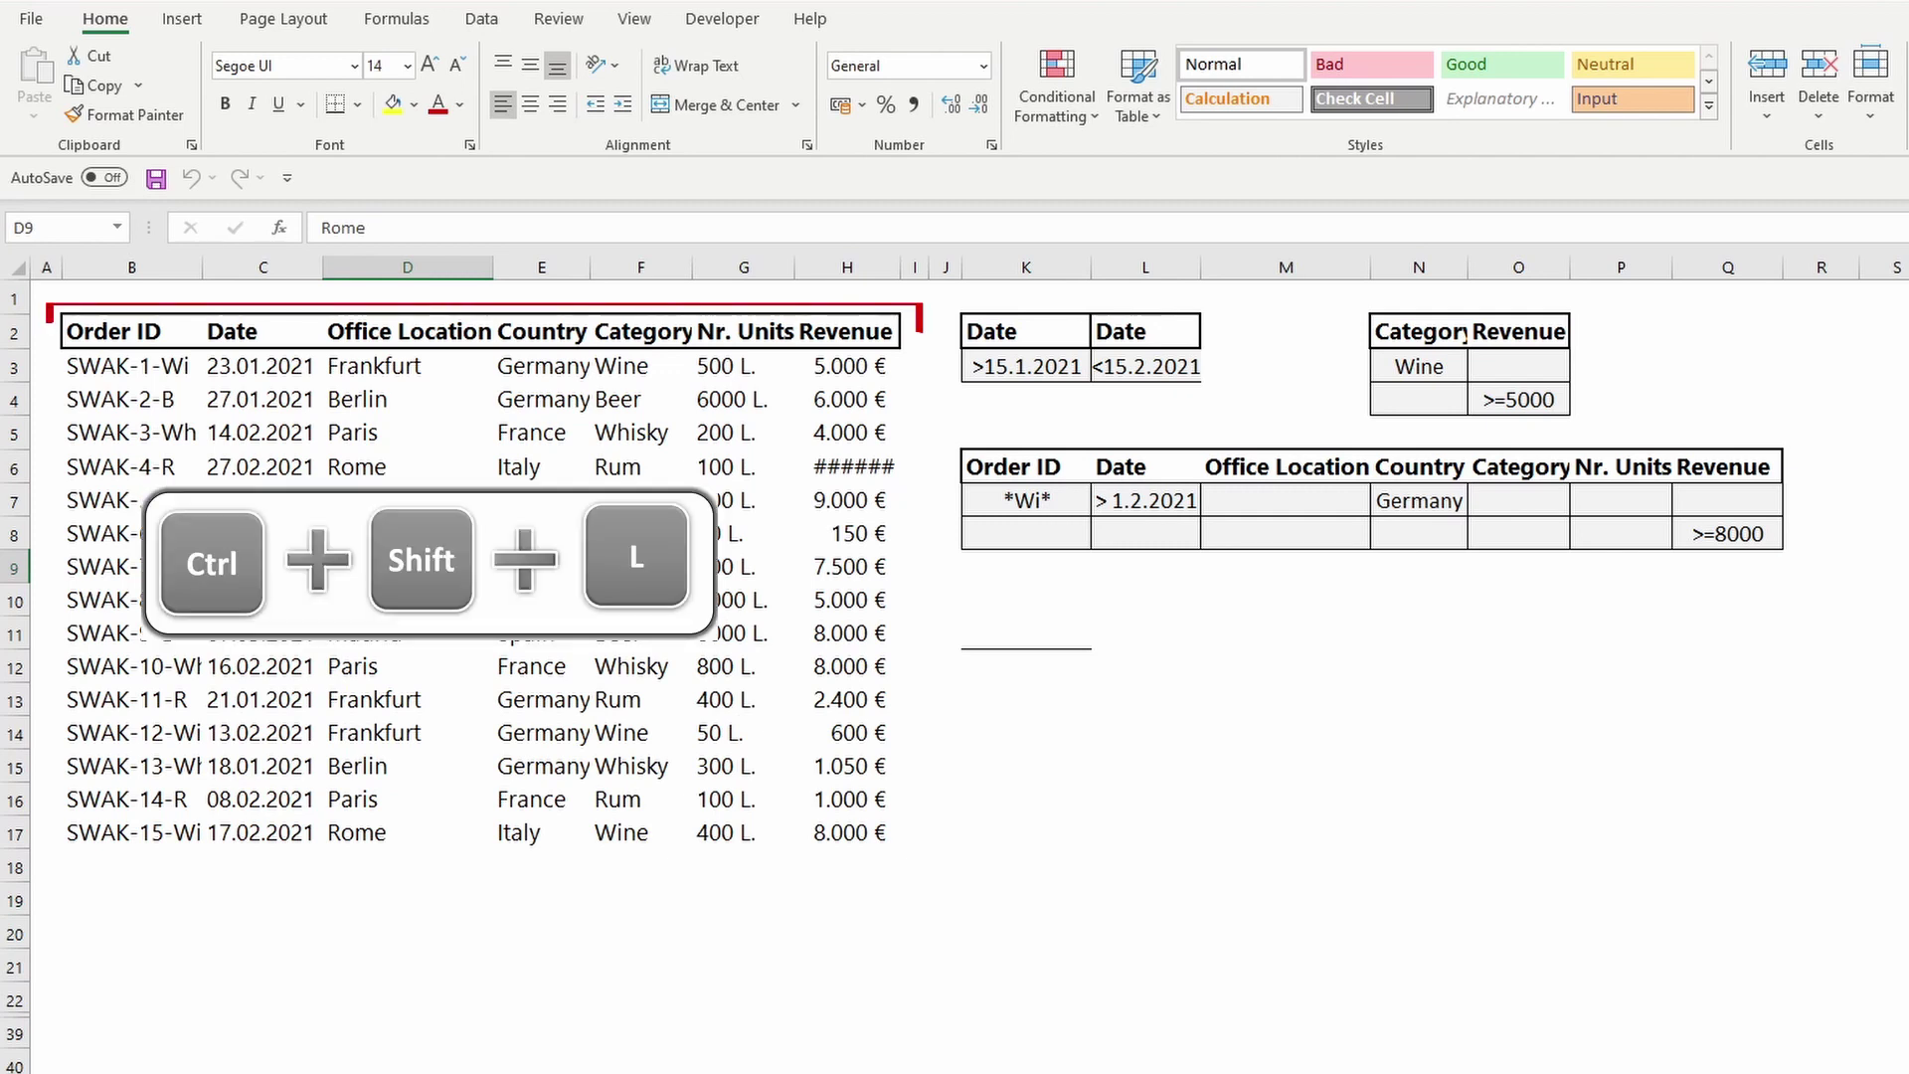
Turn on AutoFilter dropdowns for the sales table and view the Date column's filter menu
key("ctrl+shift+l")
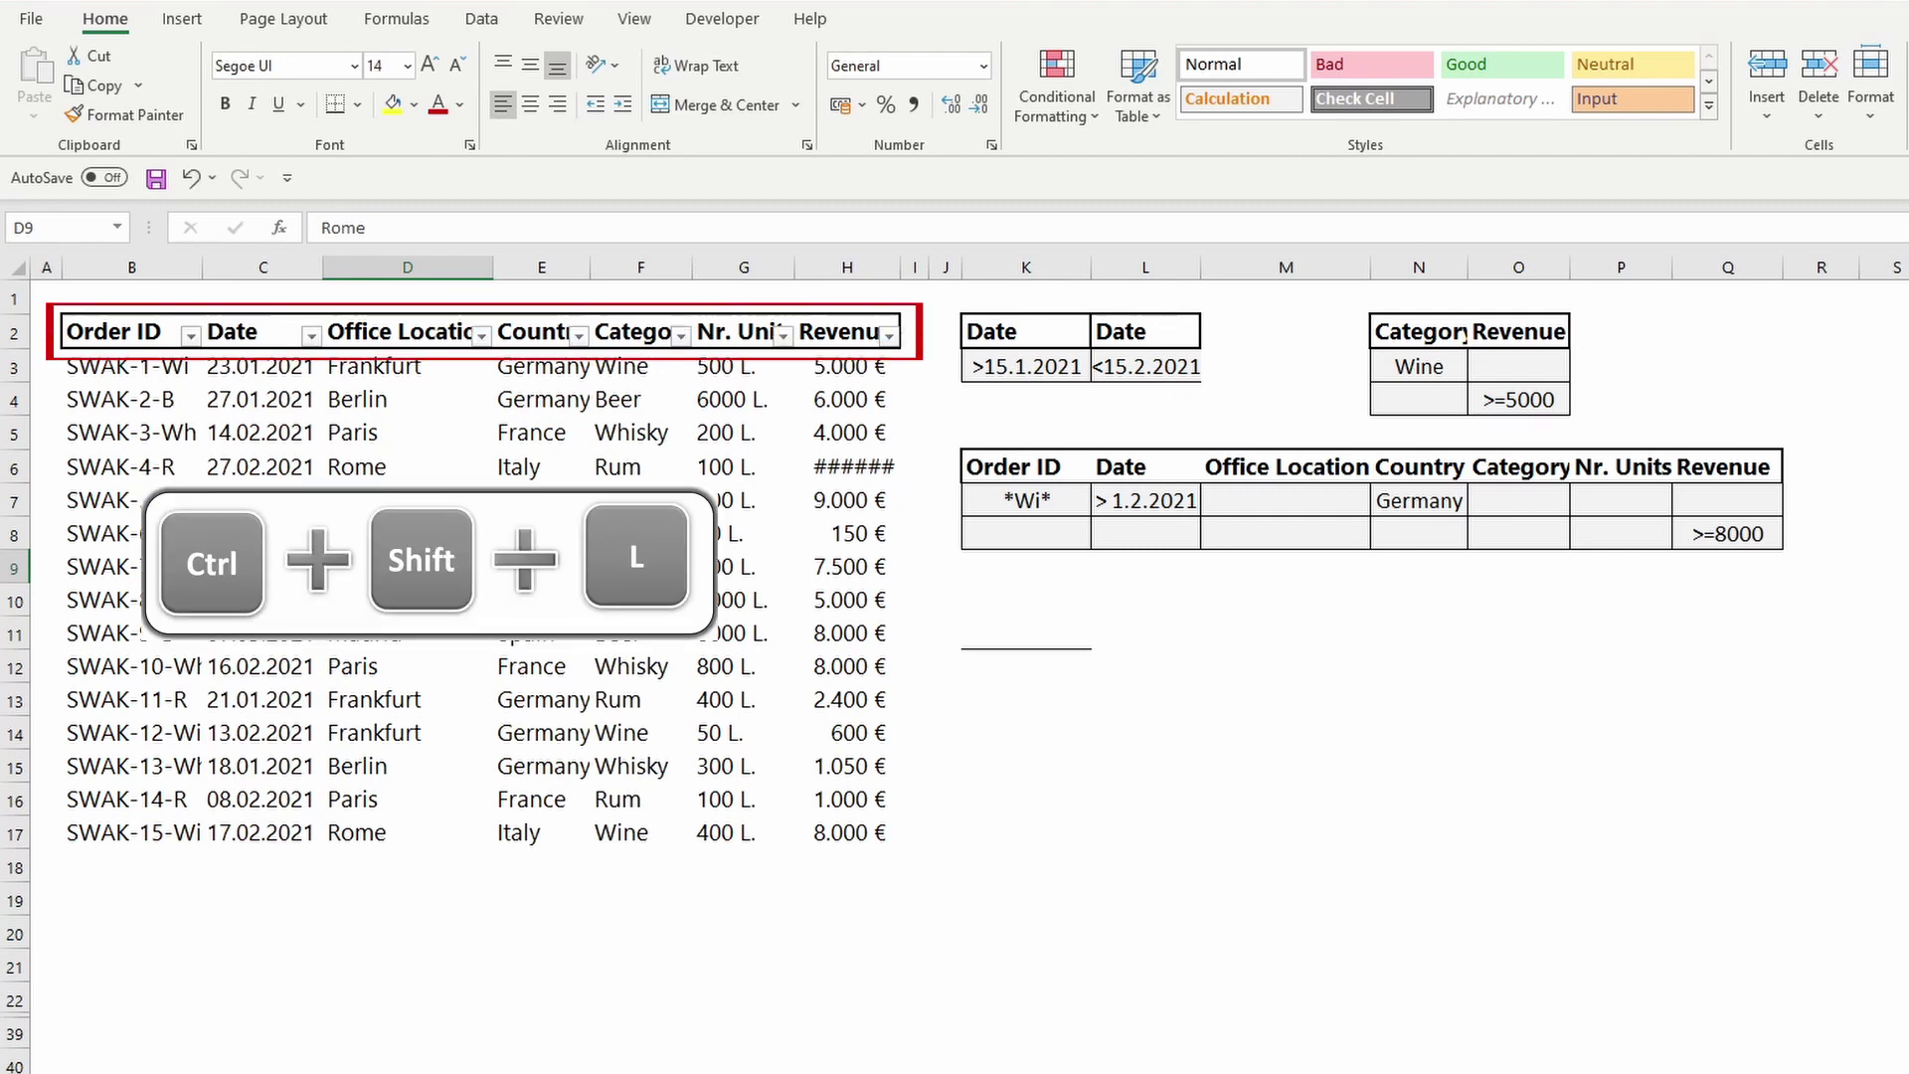
left_click(481, 18)
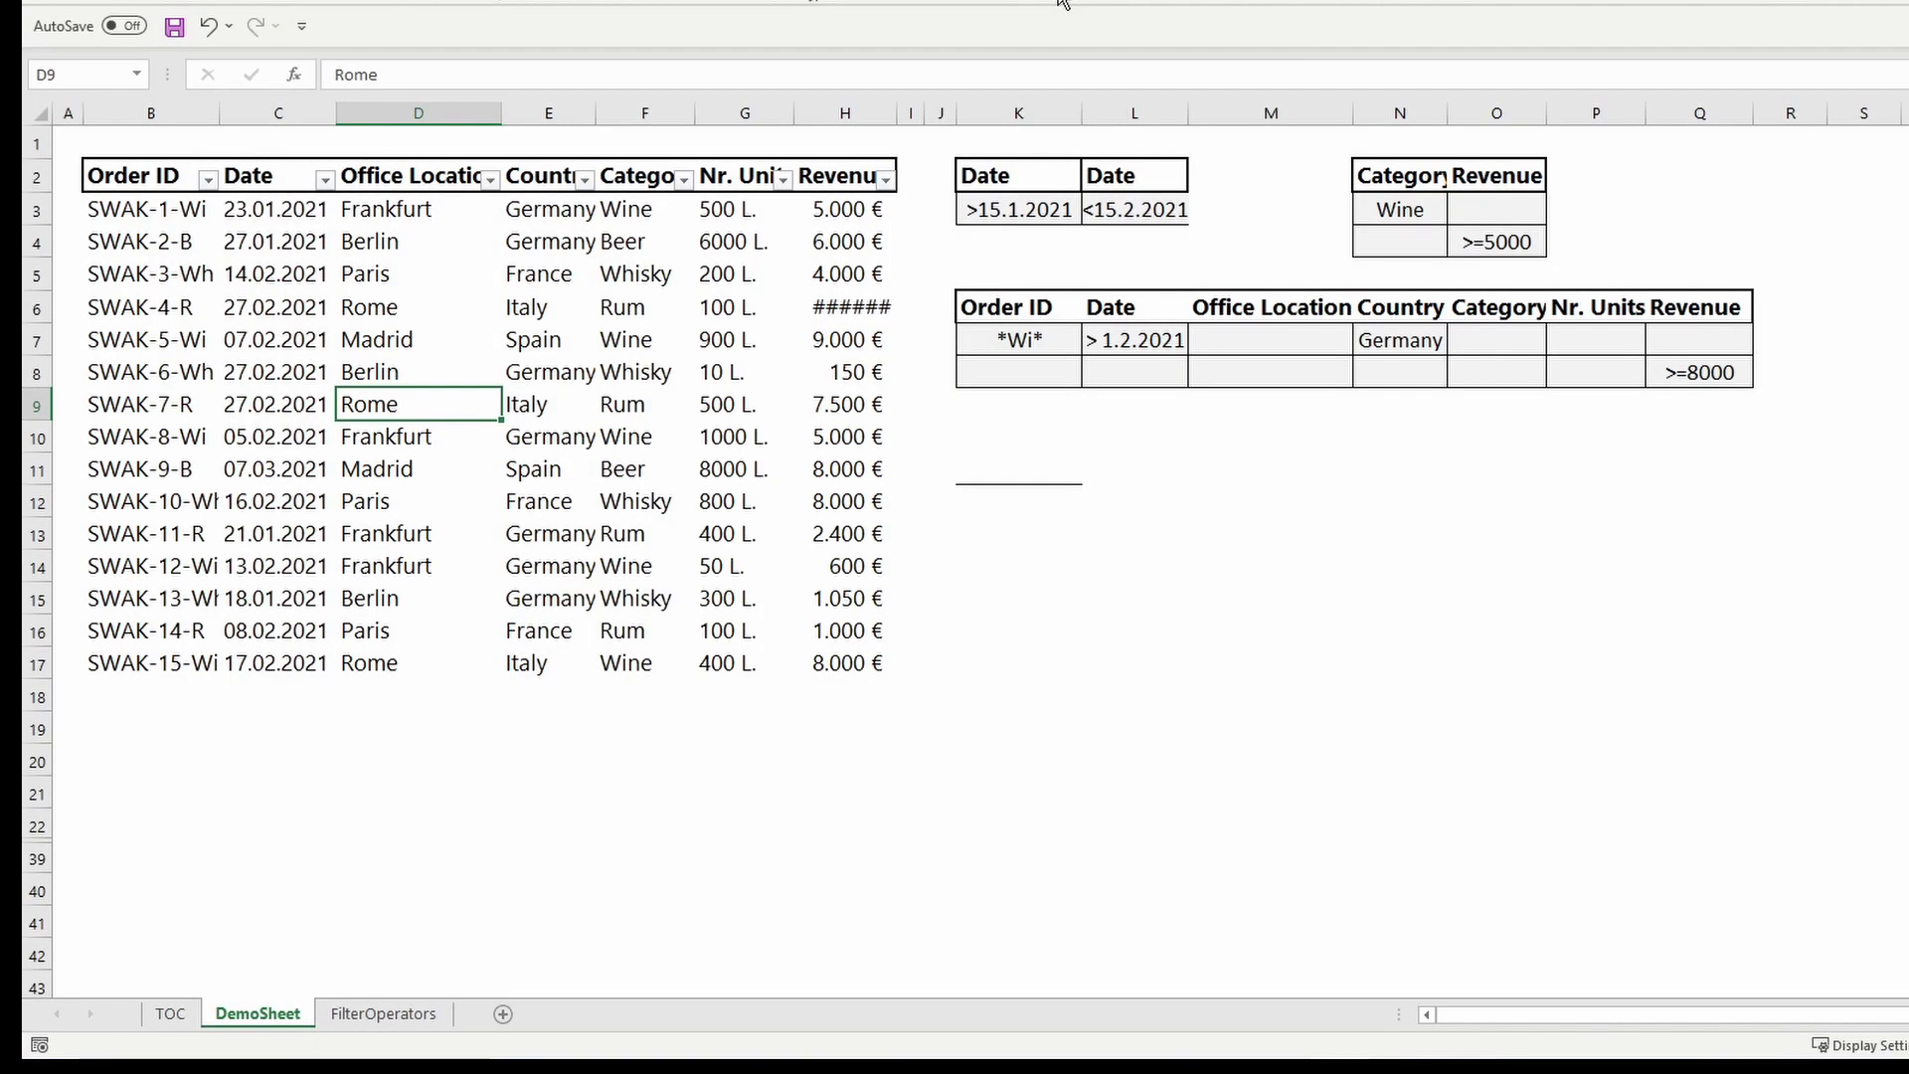
left_click(324, 180)
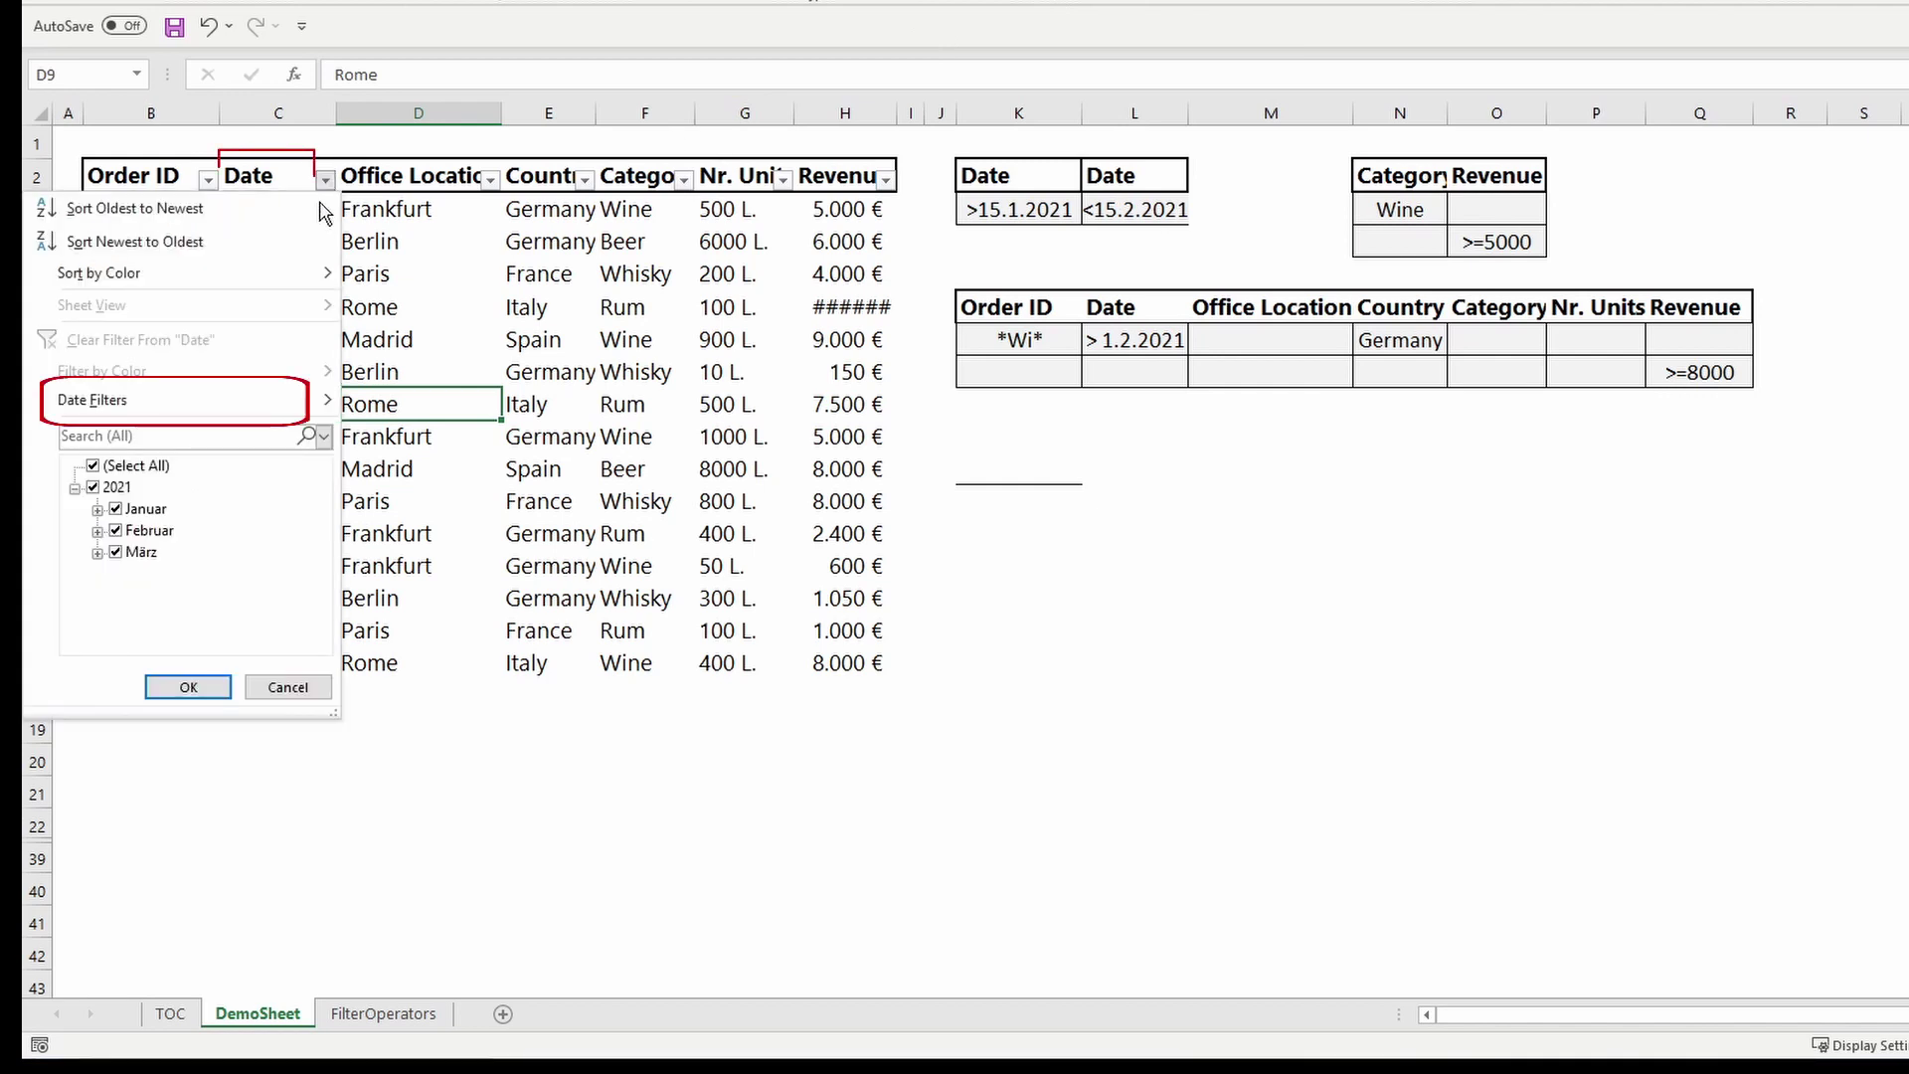
mouse_move(331, 411)
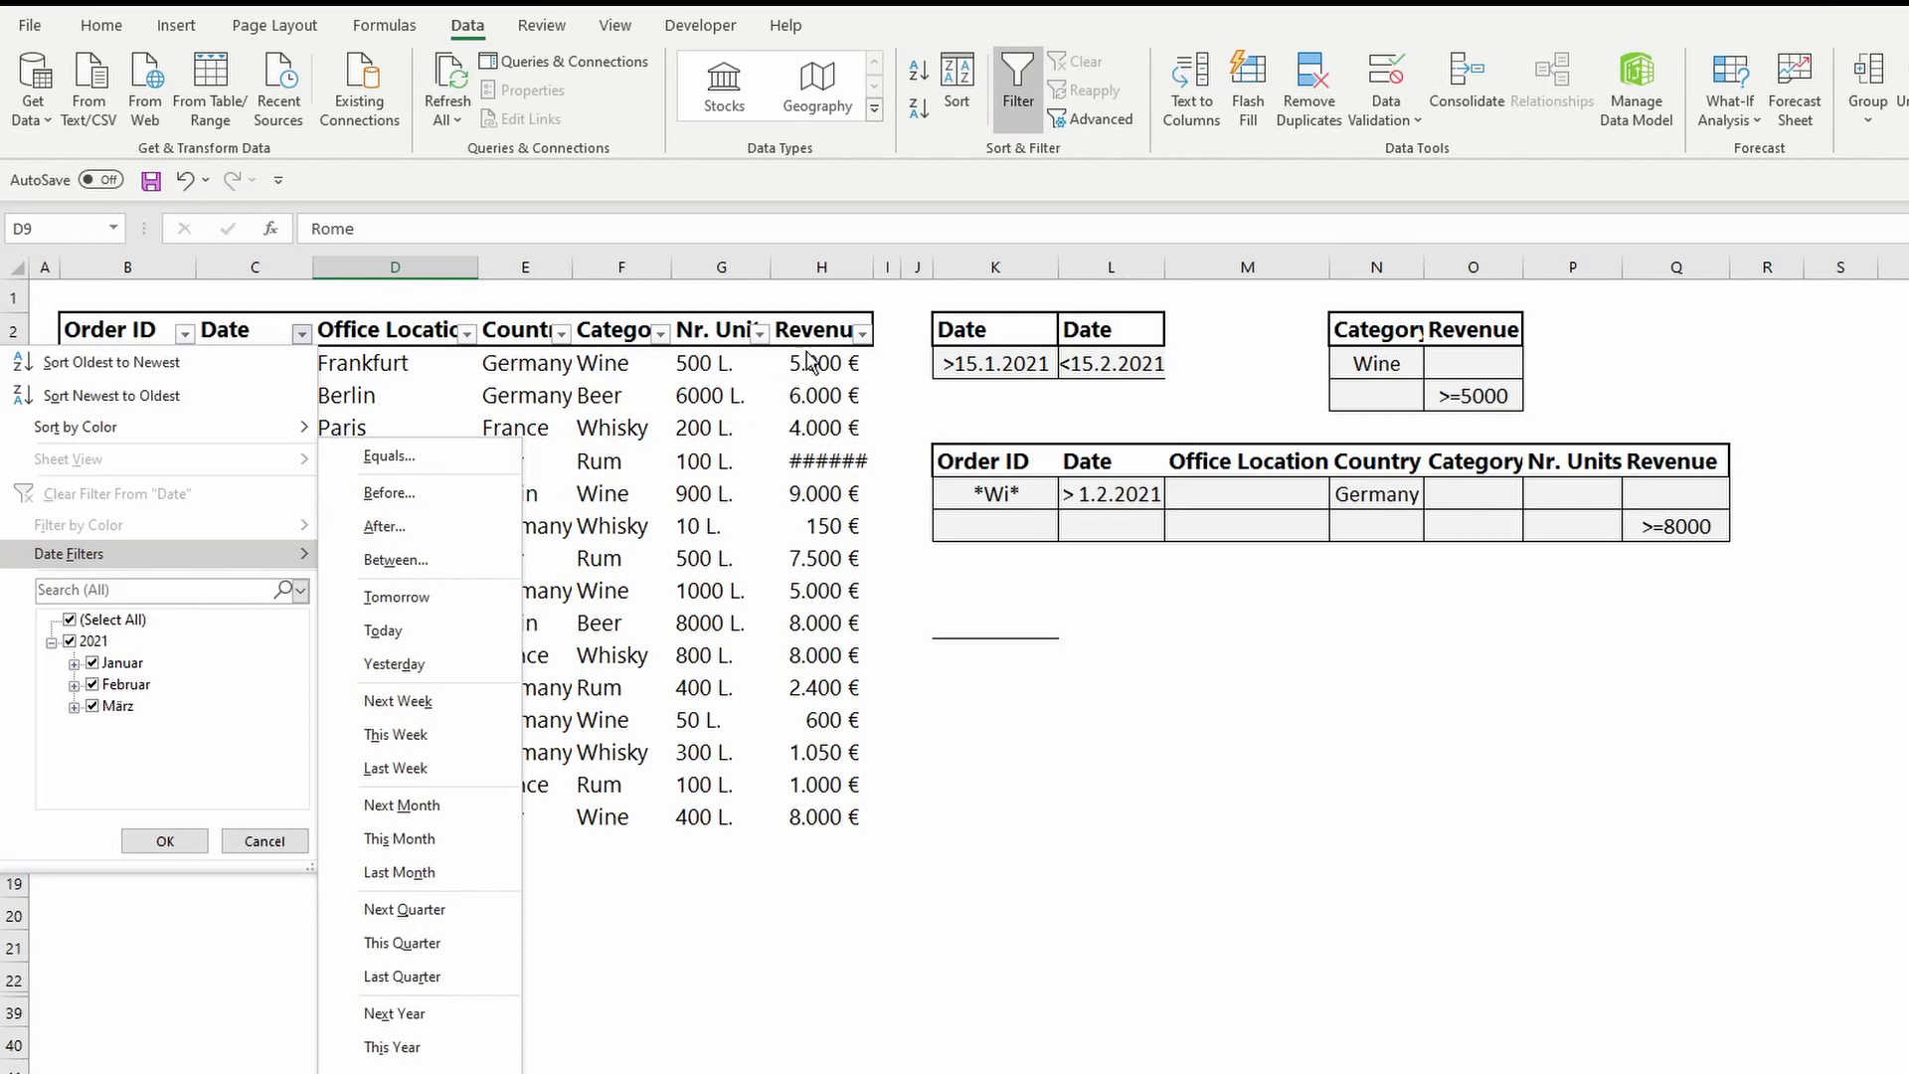
Close the Date menu and view the Revenue column's number-filter conditions
left_click(859, 336)
left_click(860, 334)
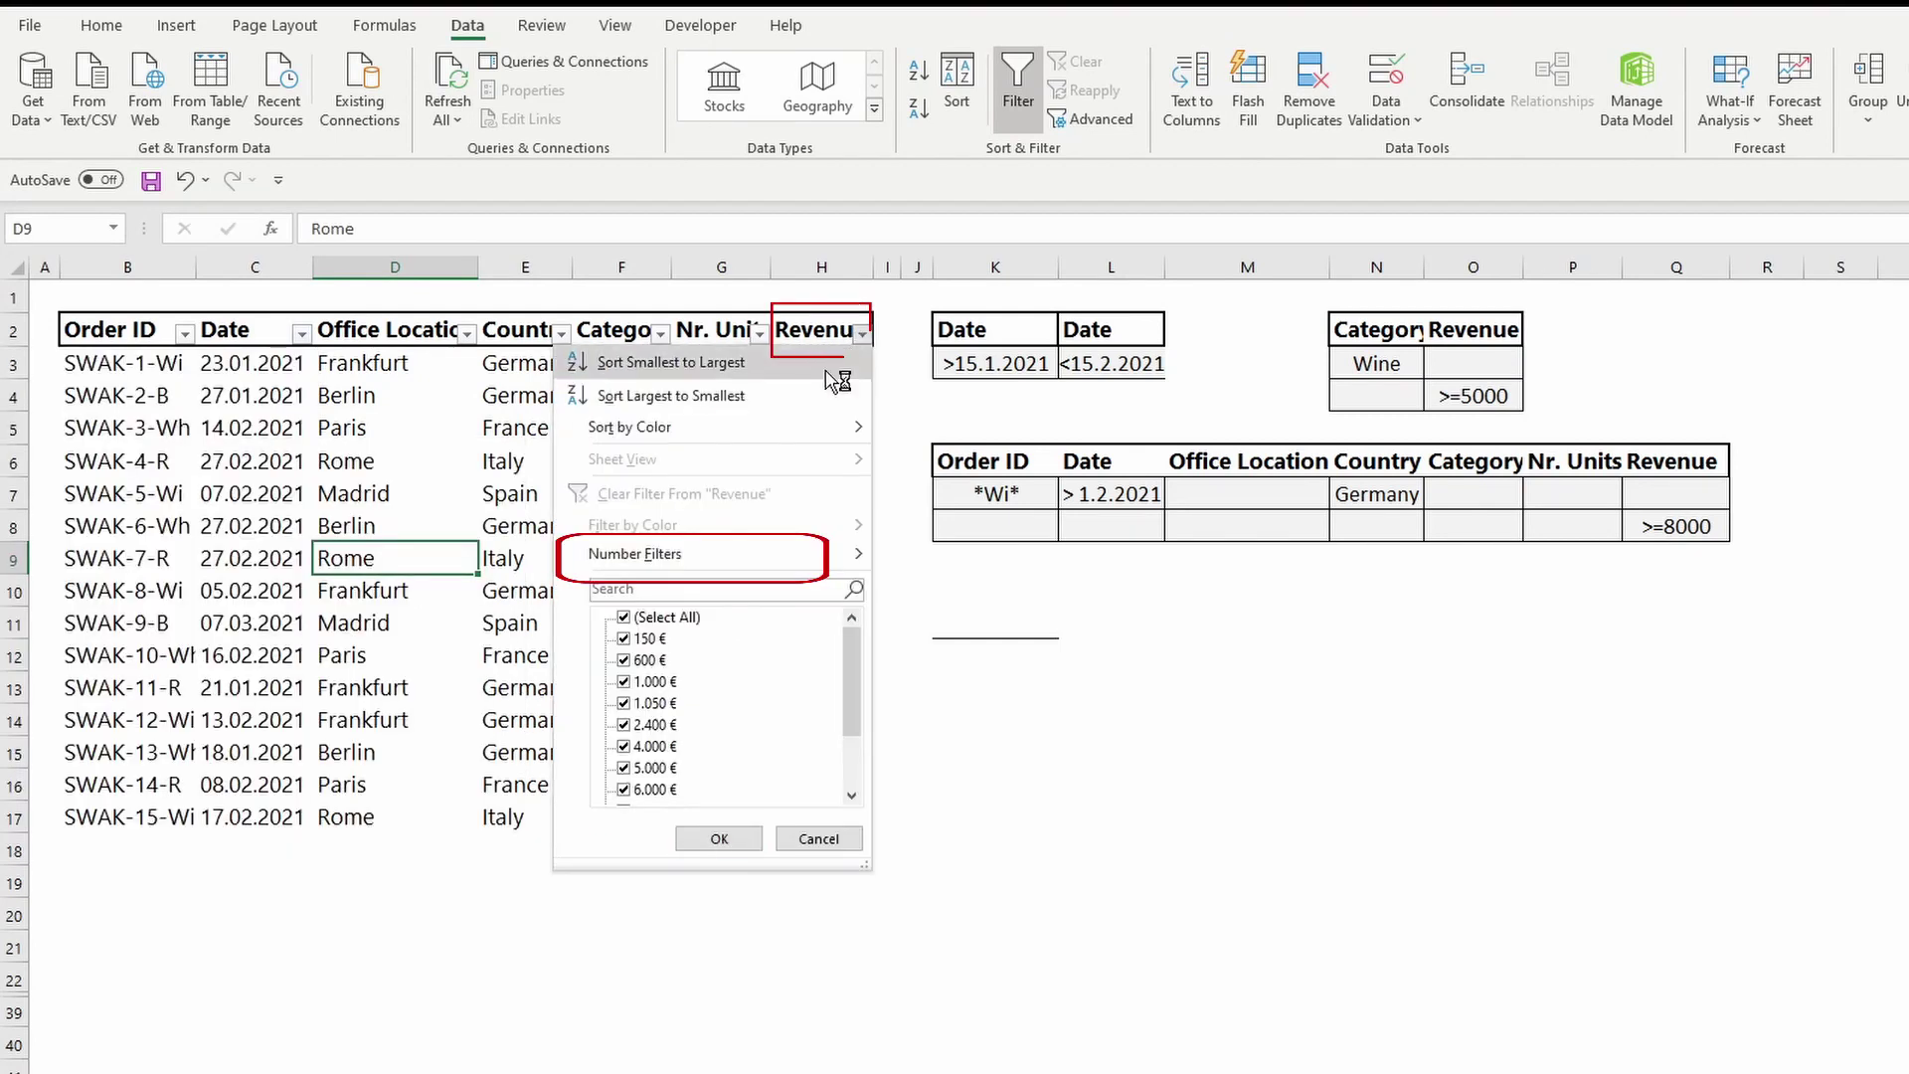
mouse_move(825, 555)
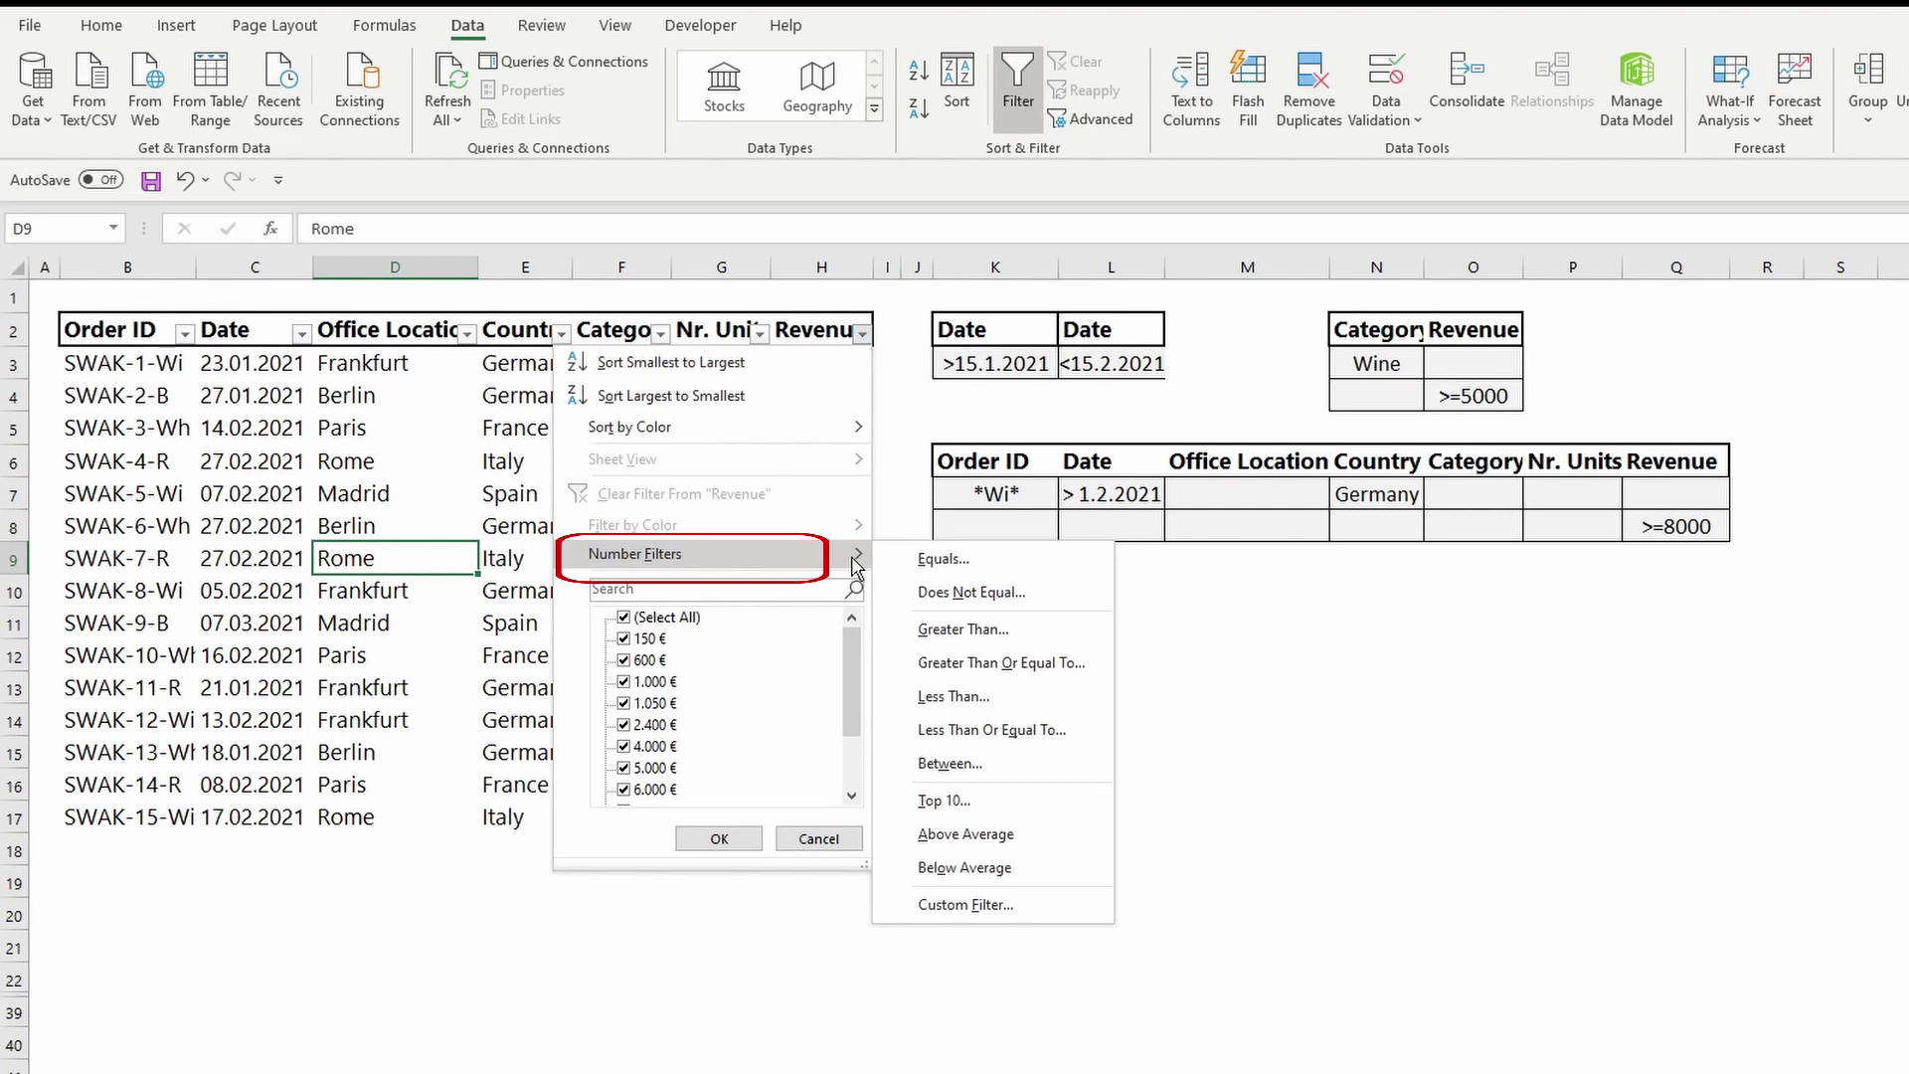
Close the Revenue menu and view the Office Location column's Text Filters options
left_click(477, 343)
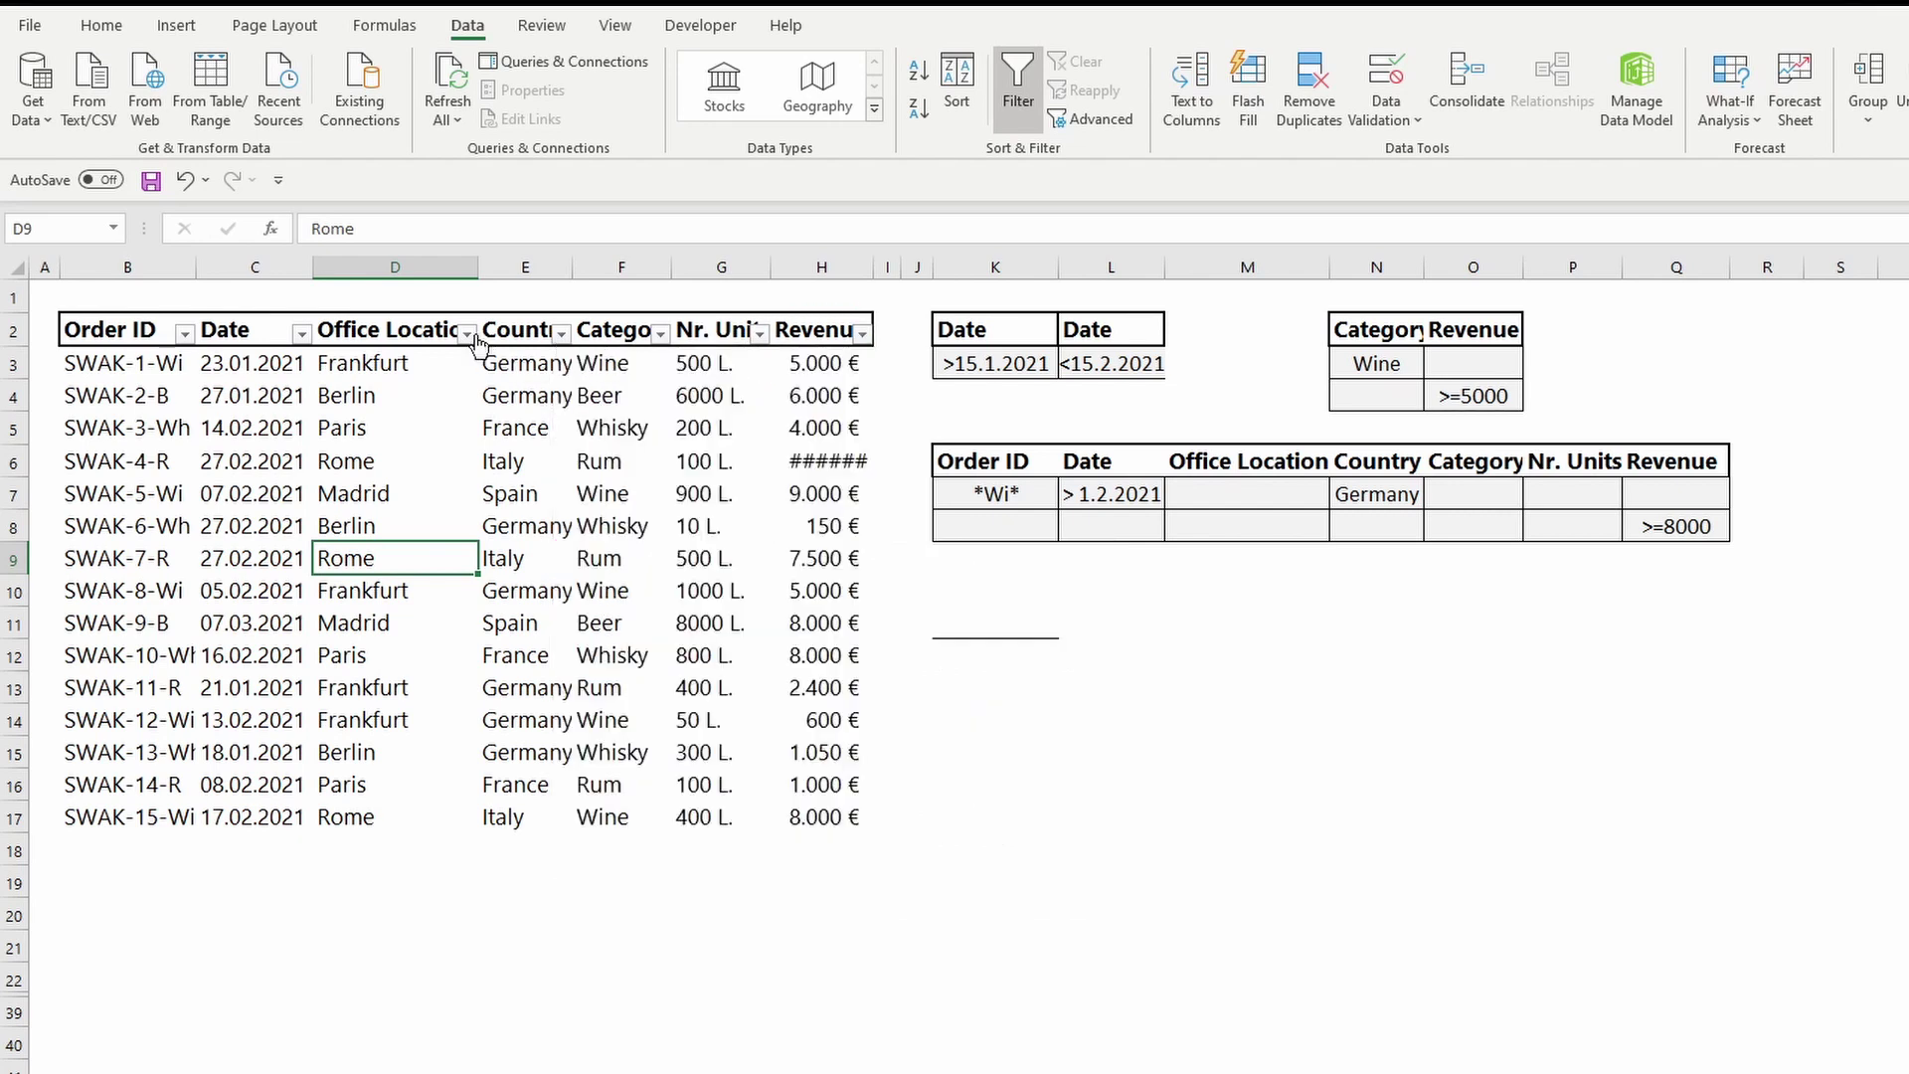
left_click(466, 334)
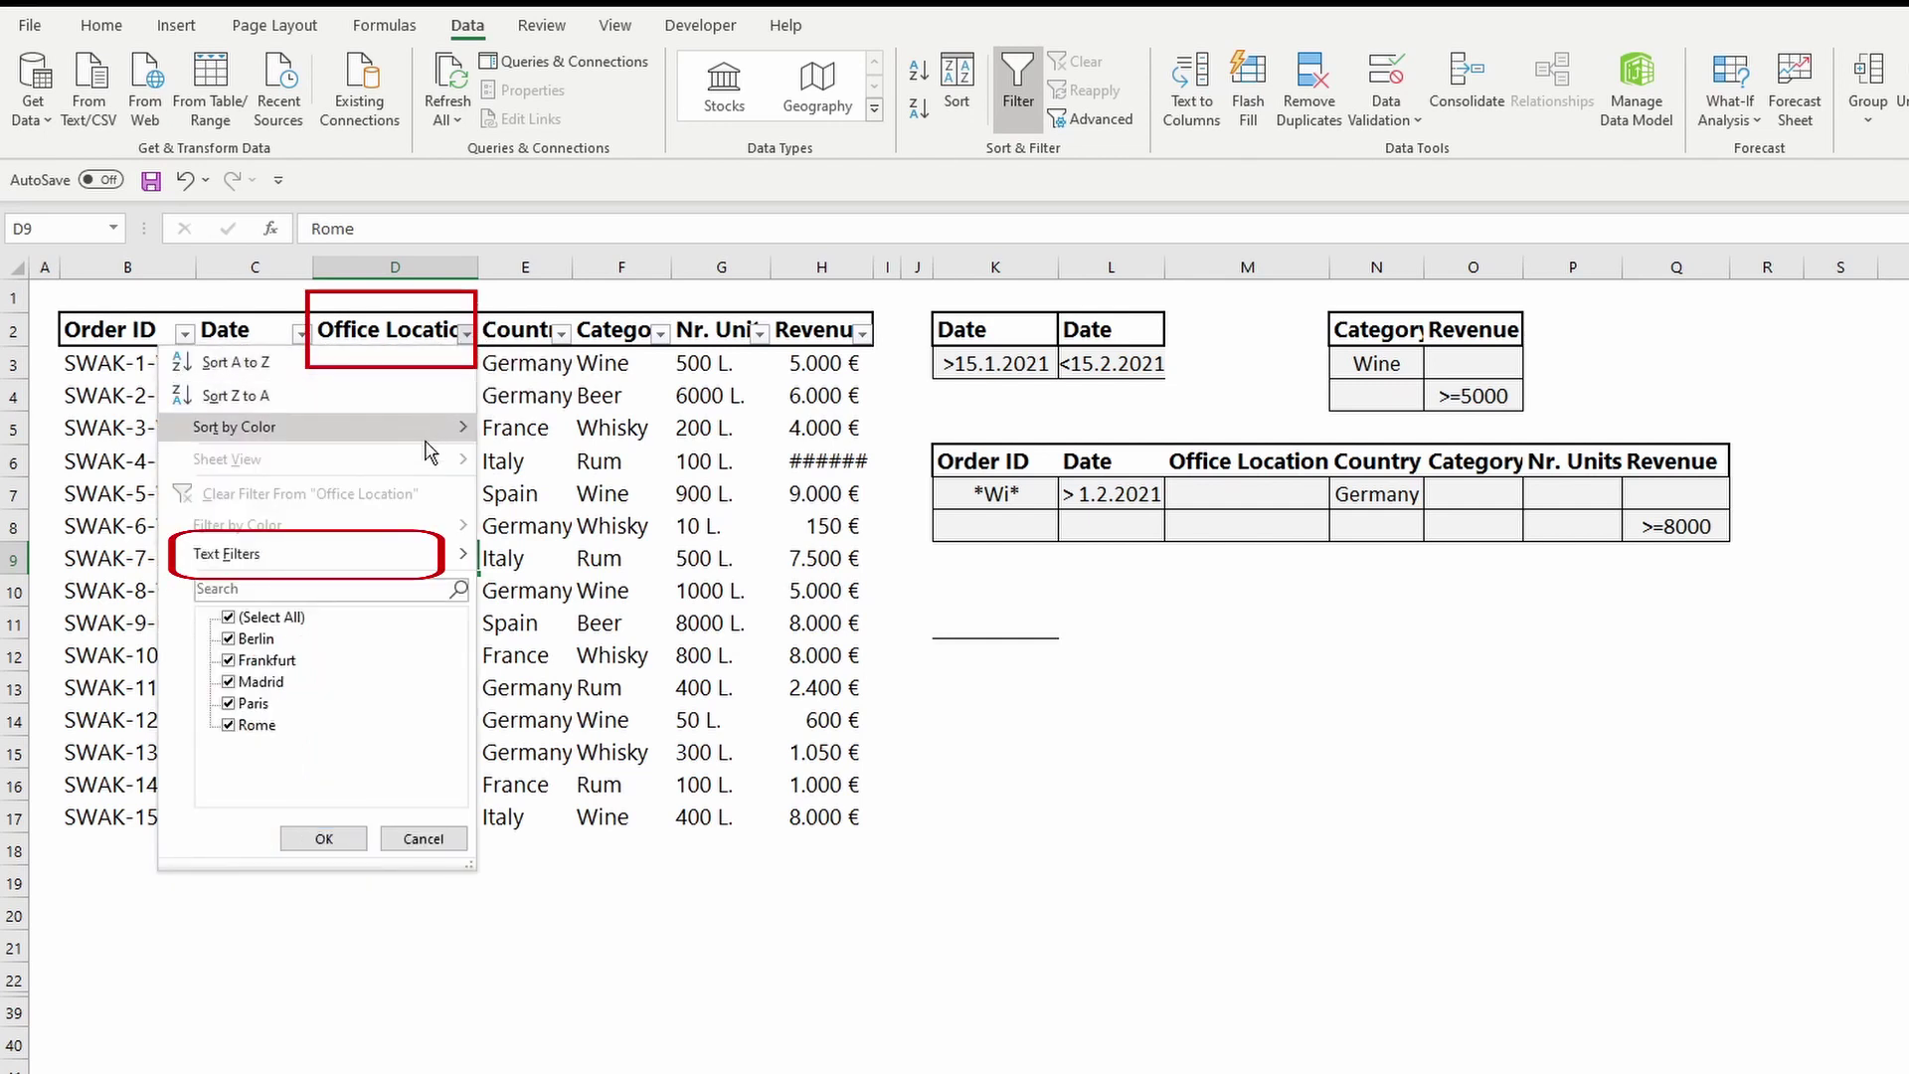
mouse_move(466, 559)
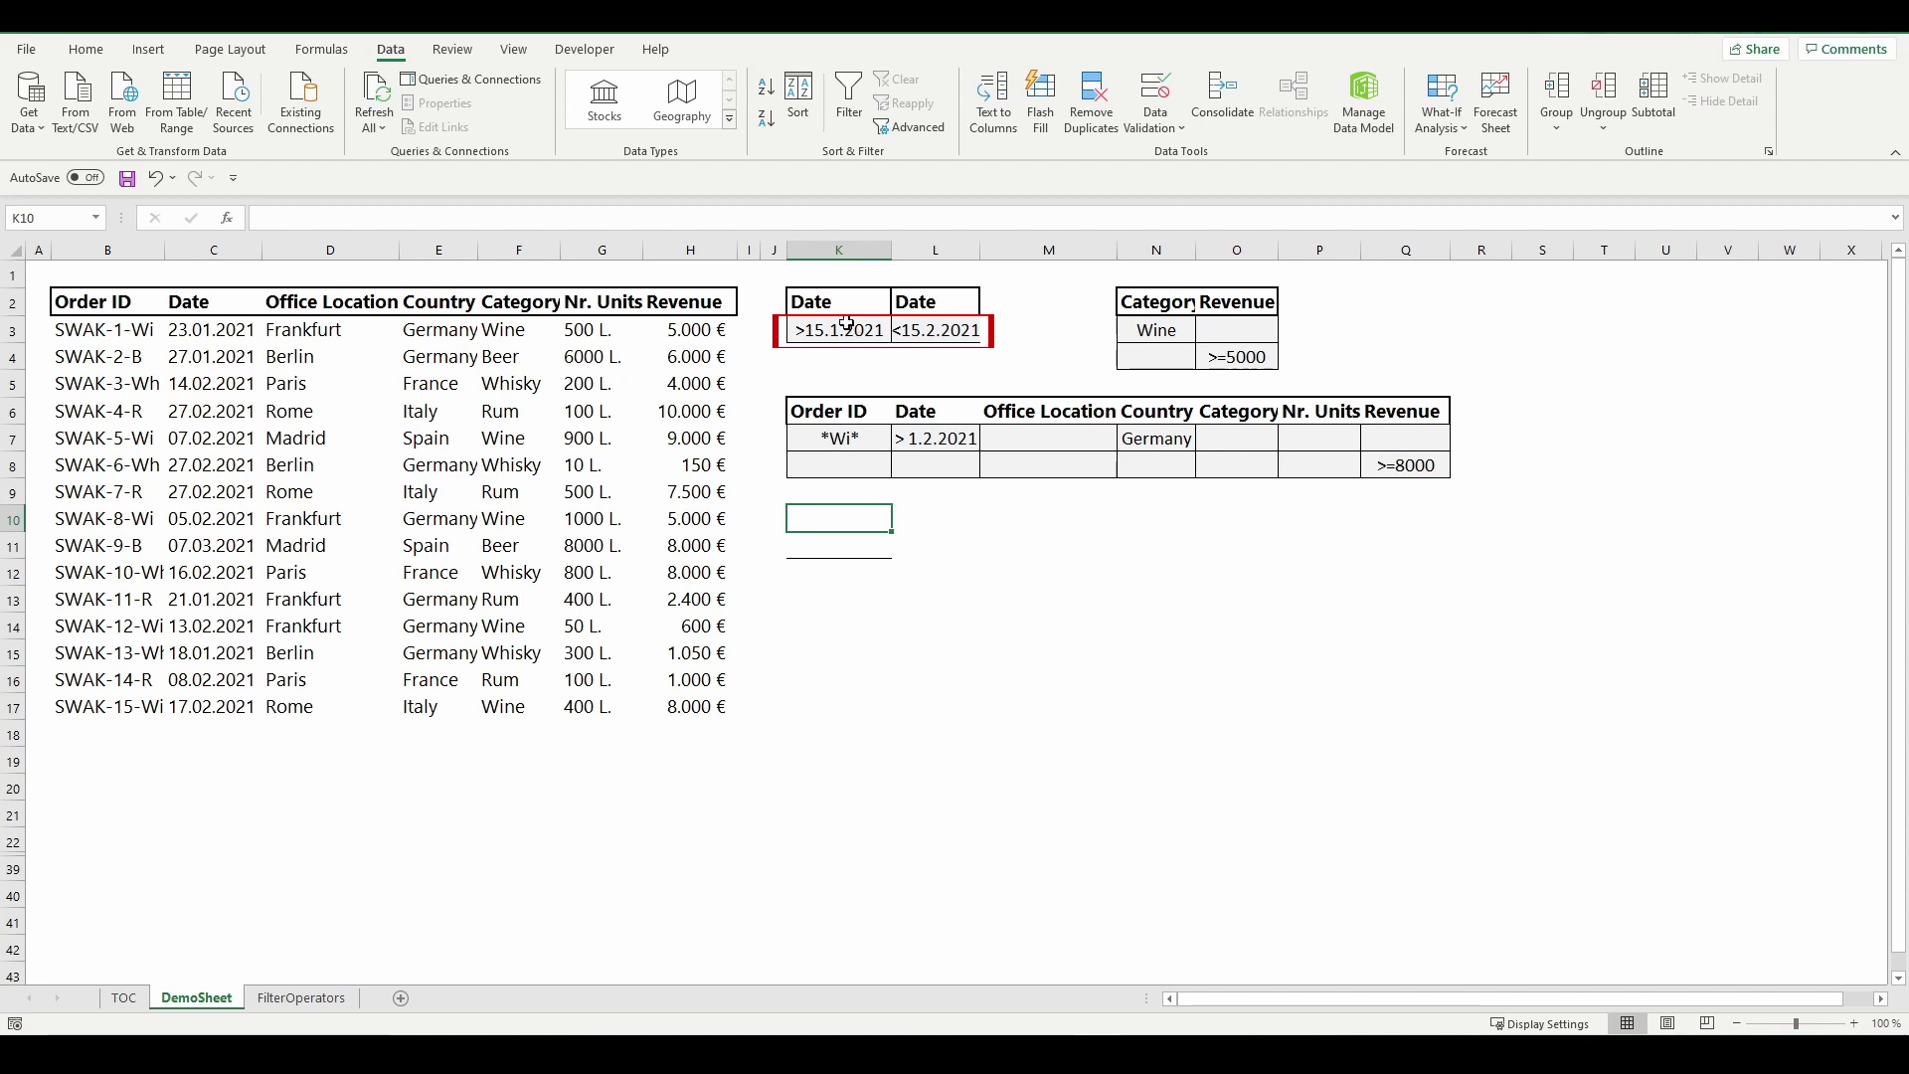
left_click_drag(835, 299, 939, 332)
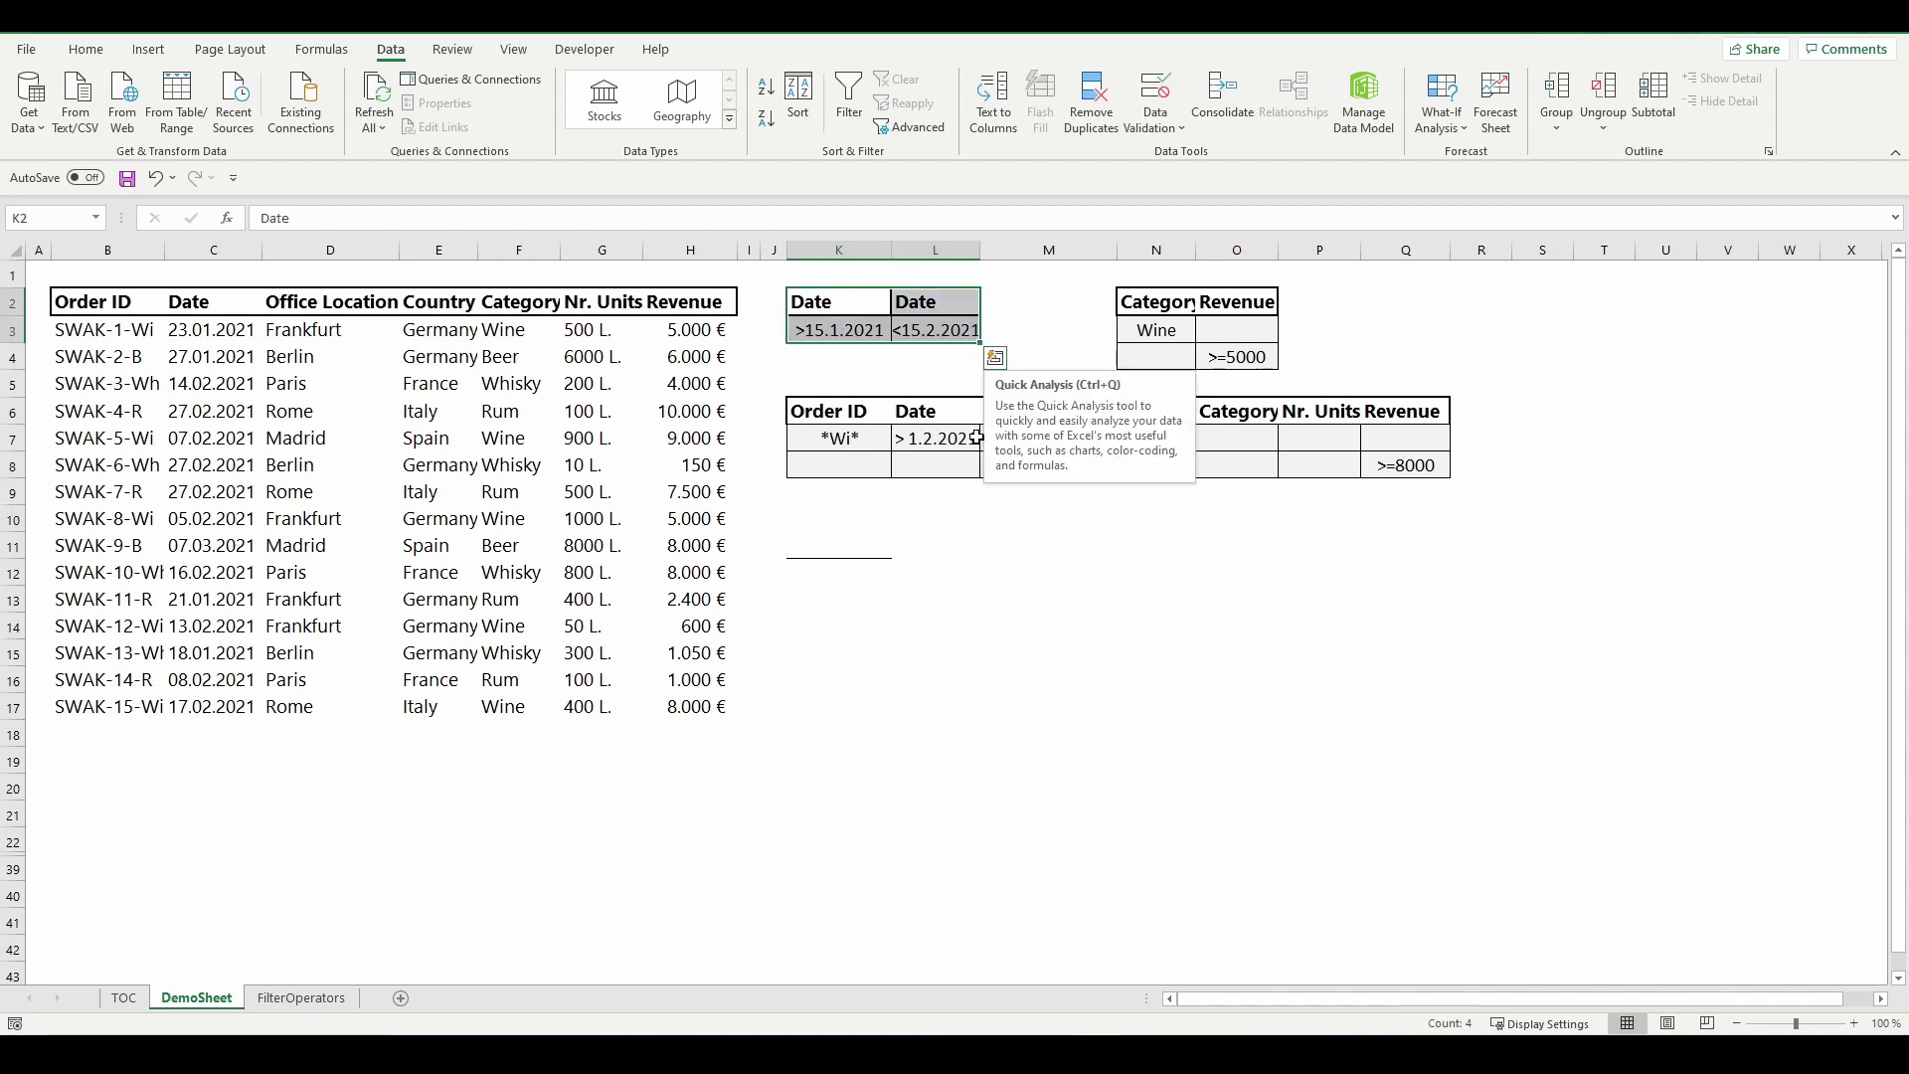
Advanced-filter the table in place using criteria range K2:L3 for dates between 15.1.2021 and 15.2.2021
left_click(945, 129)
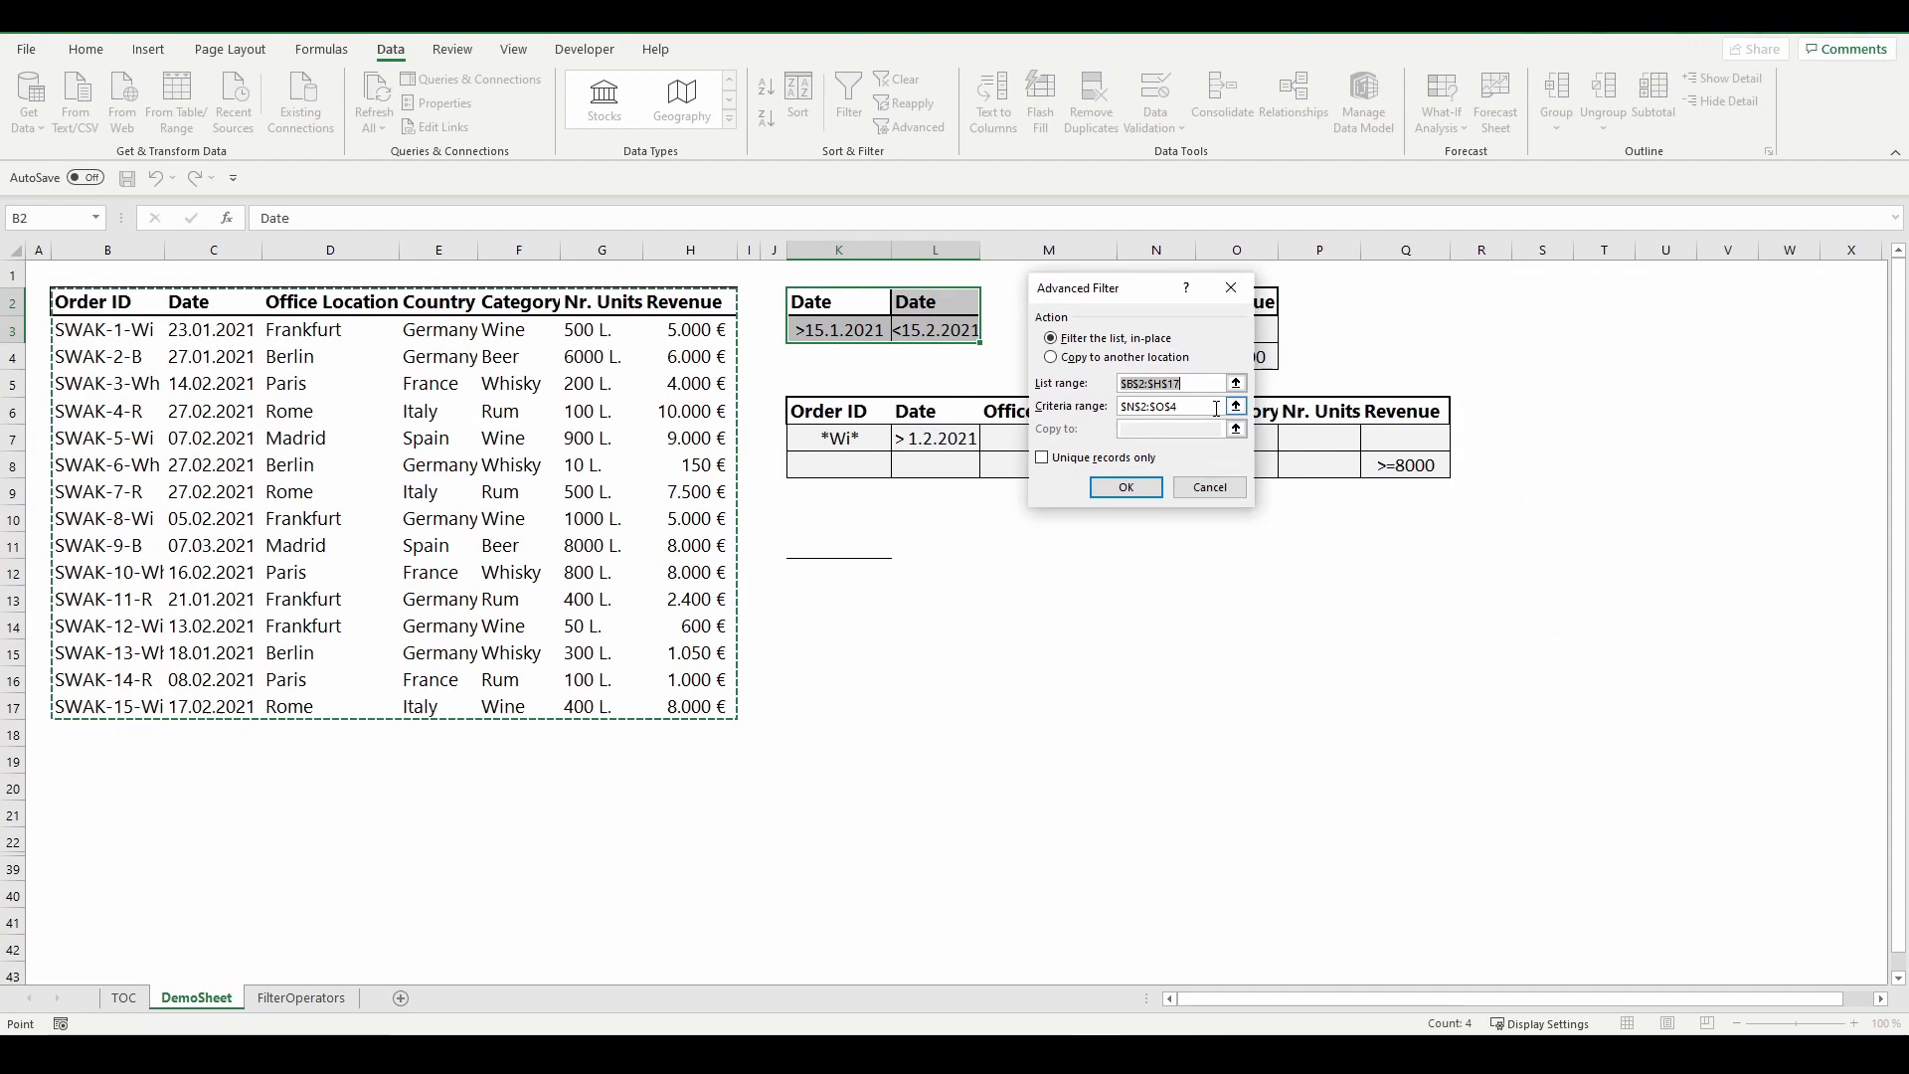
left_click(1181, 571)
left_click_drag(846, 298, 945, 332)
left_click(1241, 314)
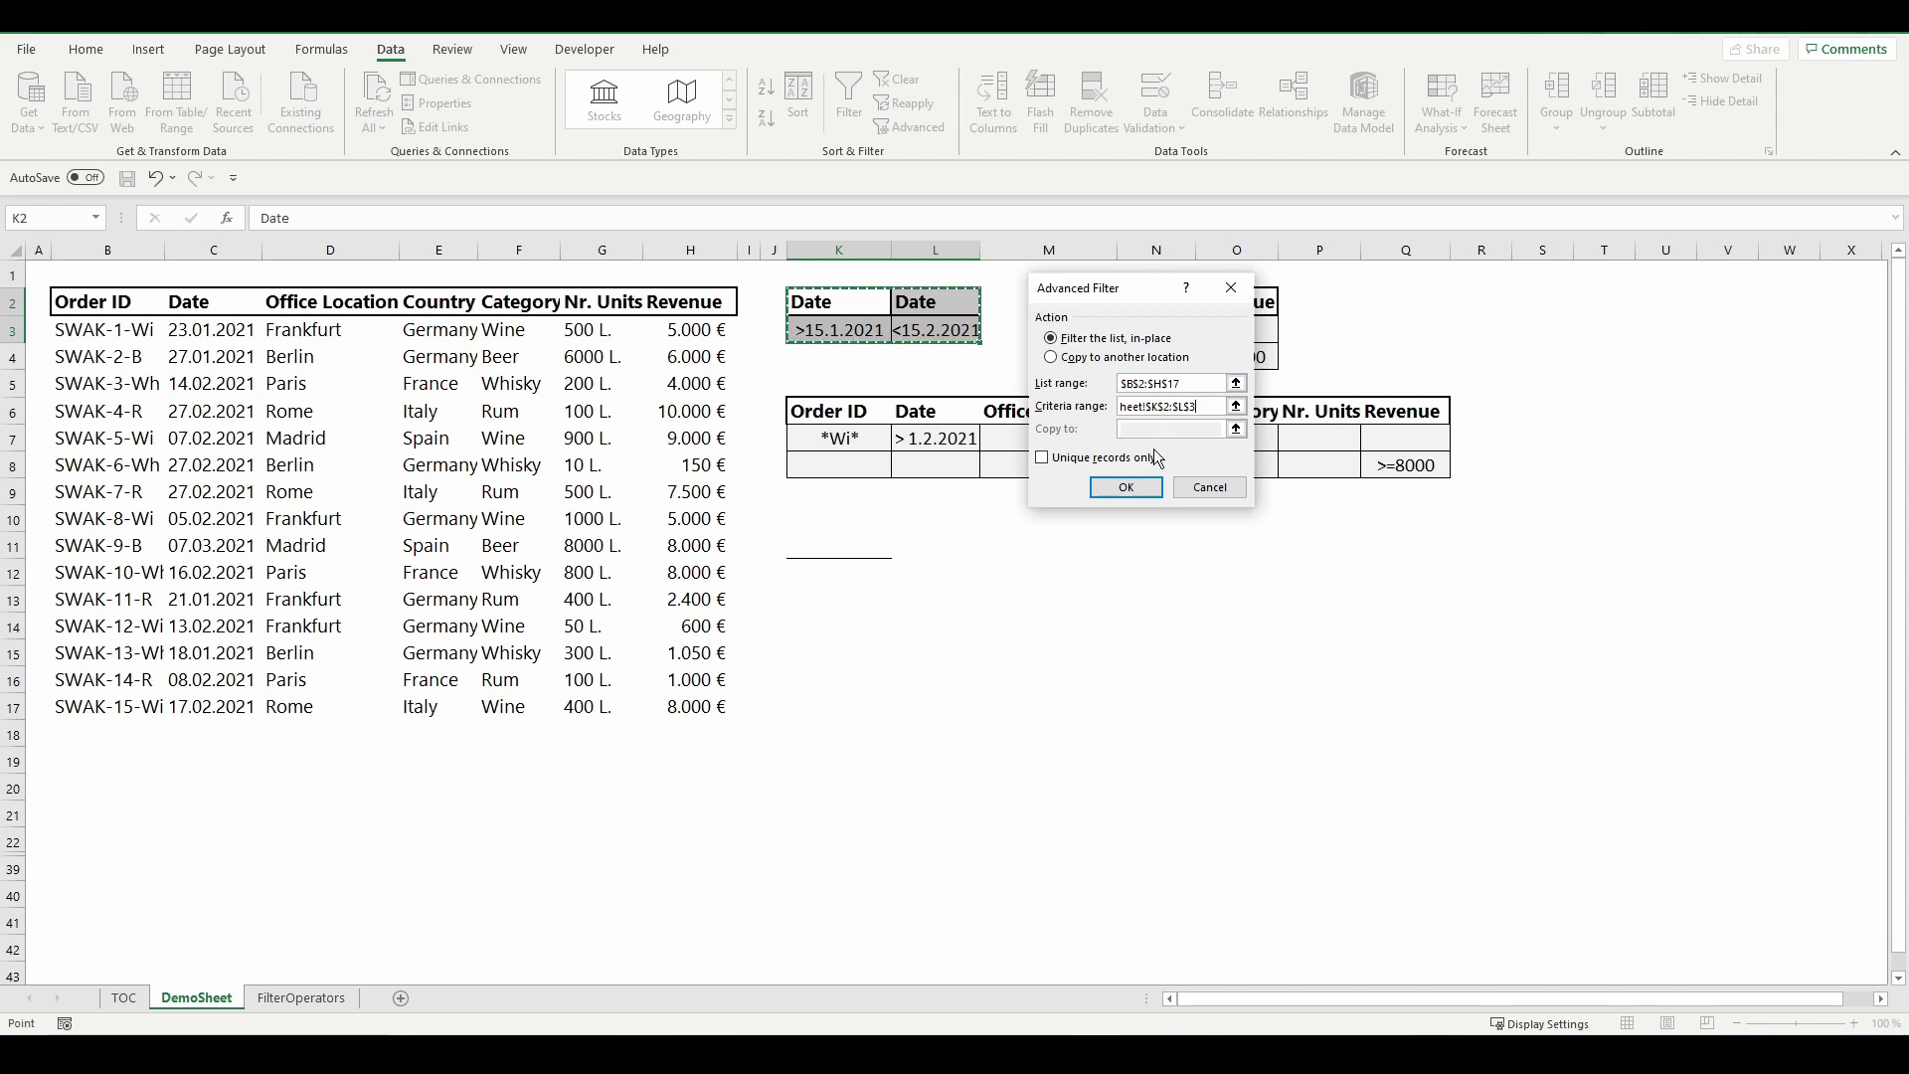
left_click(1133, 489)
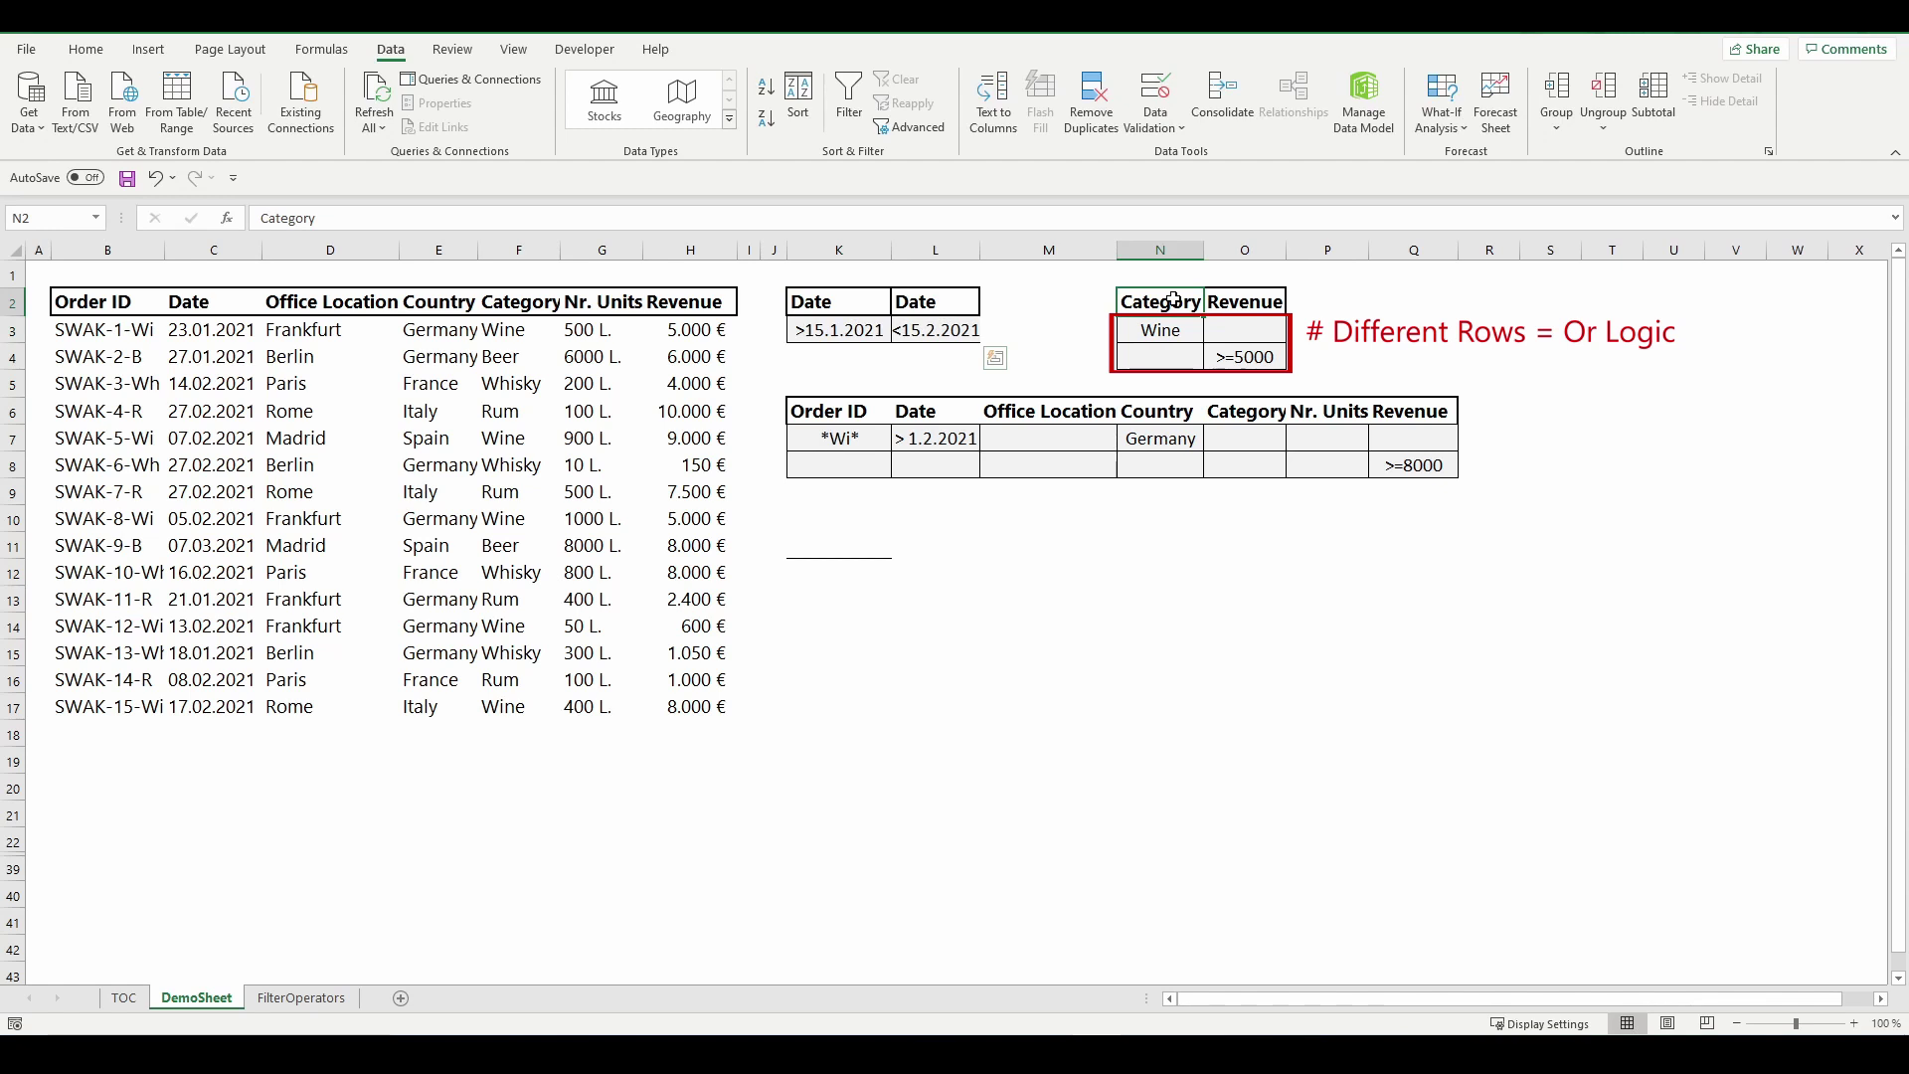
Select the Category and Revenue criteria range N2:O4 (Wine, >=5000)
left_click_drag(1174, 298, 1233, 360)
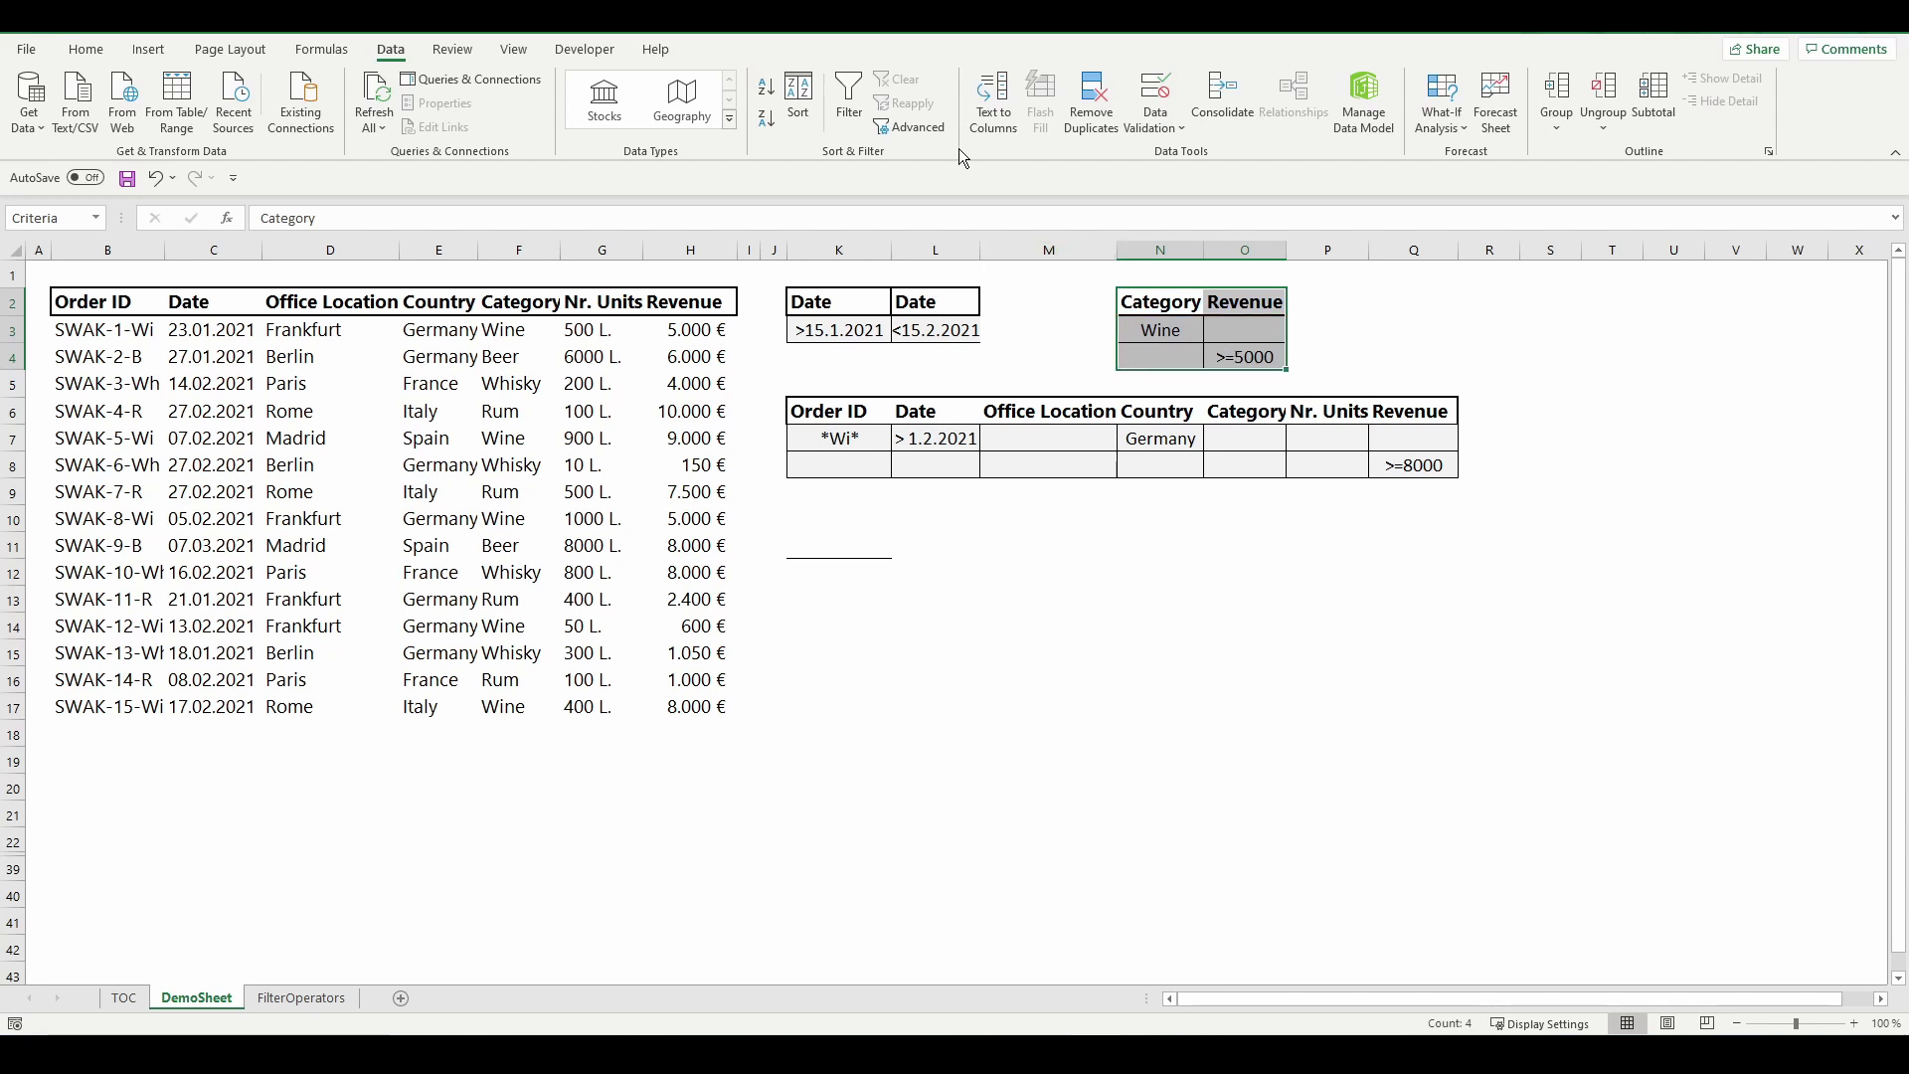
Advanced-filter the matching rows into a copy at K11, then widen column L so dates show
left_click(903, 127)
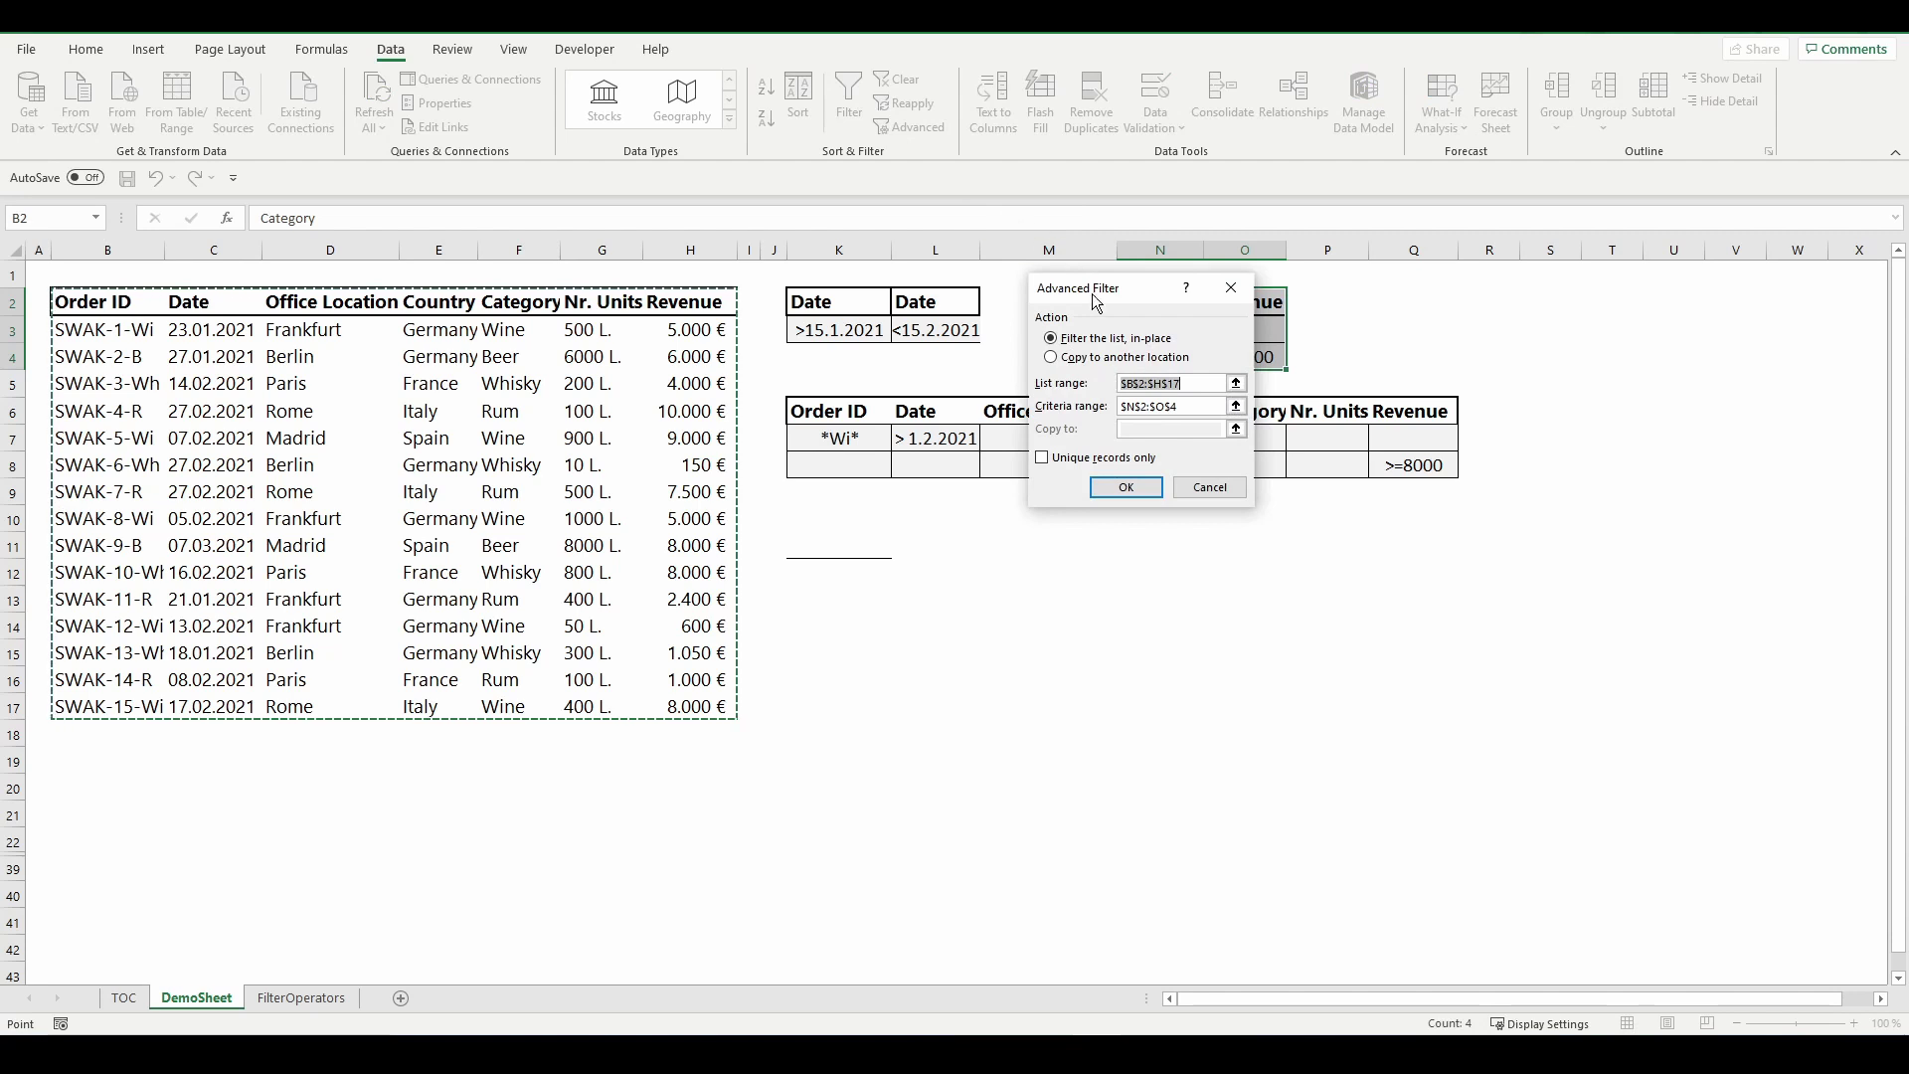
left_click_drag(1088, 292, 929, 286)
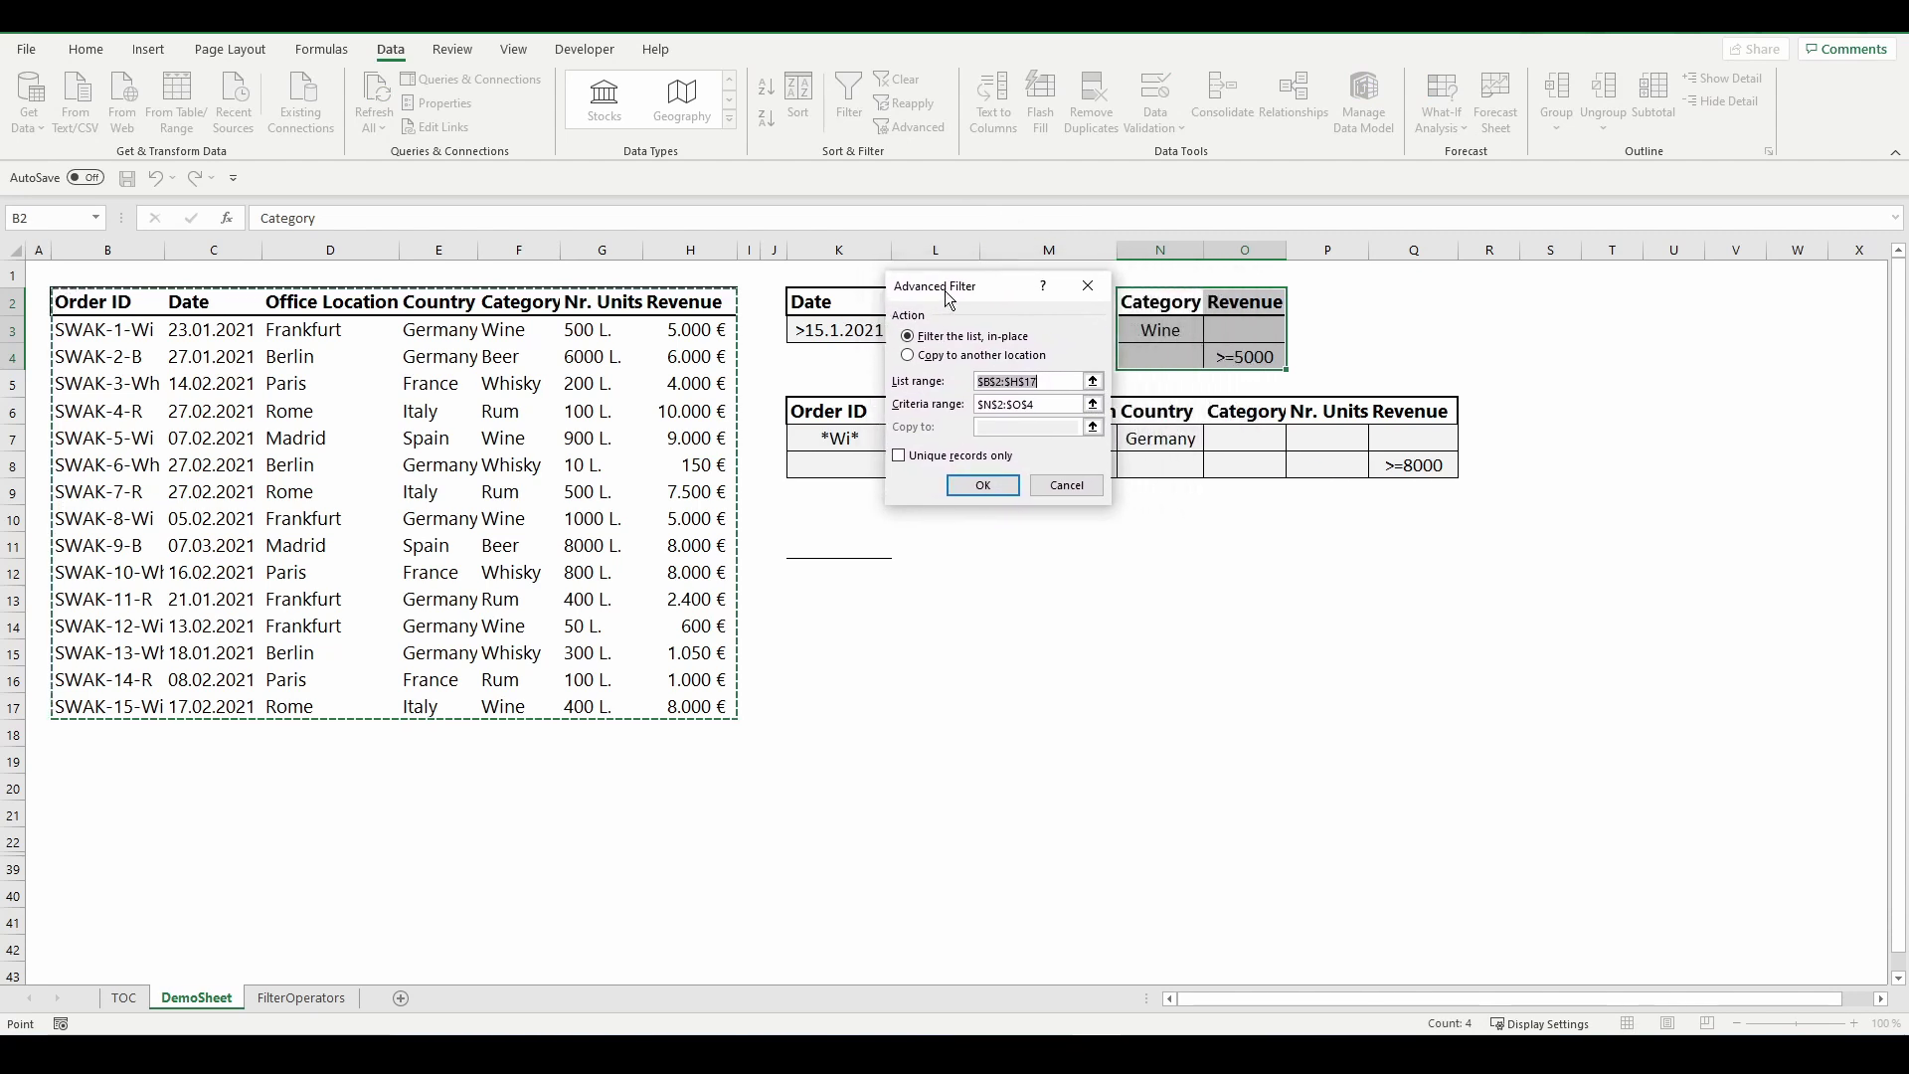
left_click(921, 360)
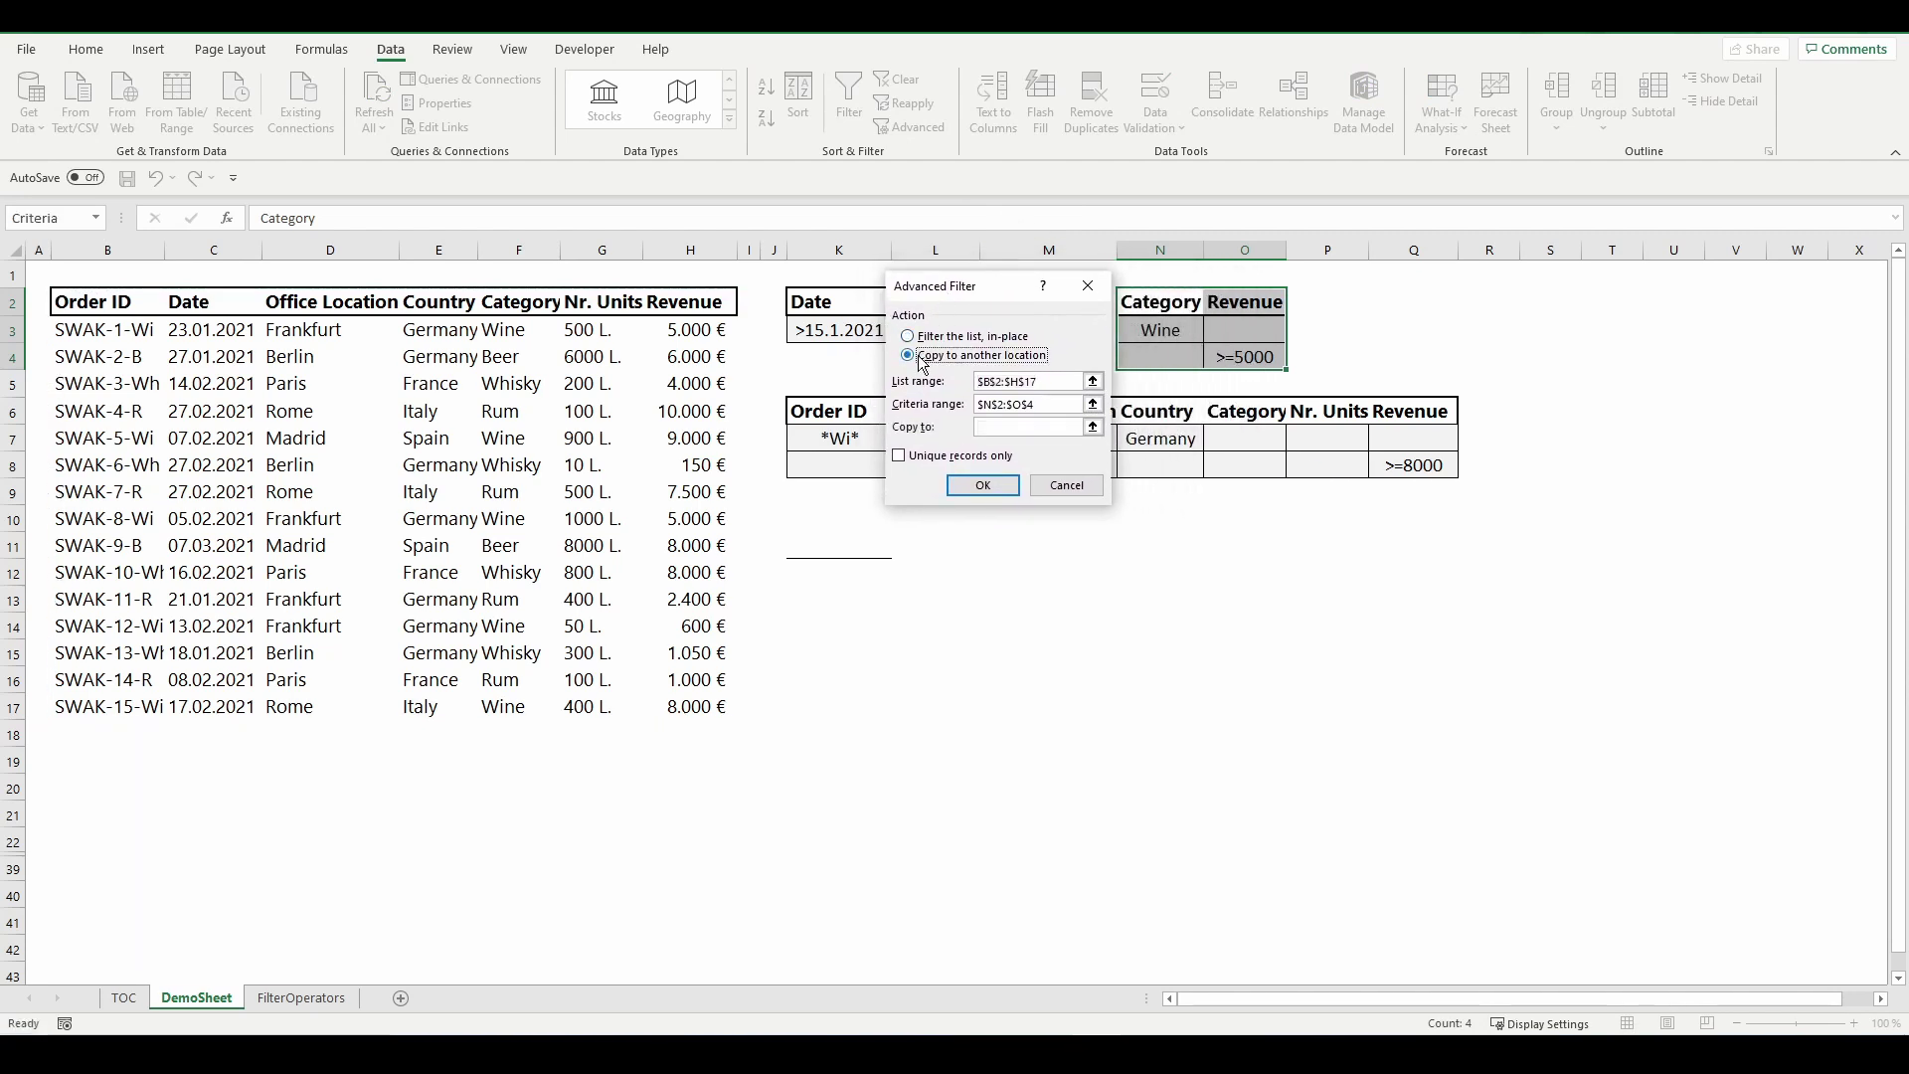
left_click(1093, 427)
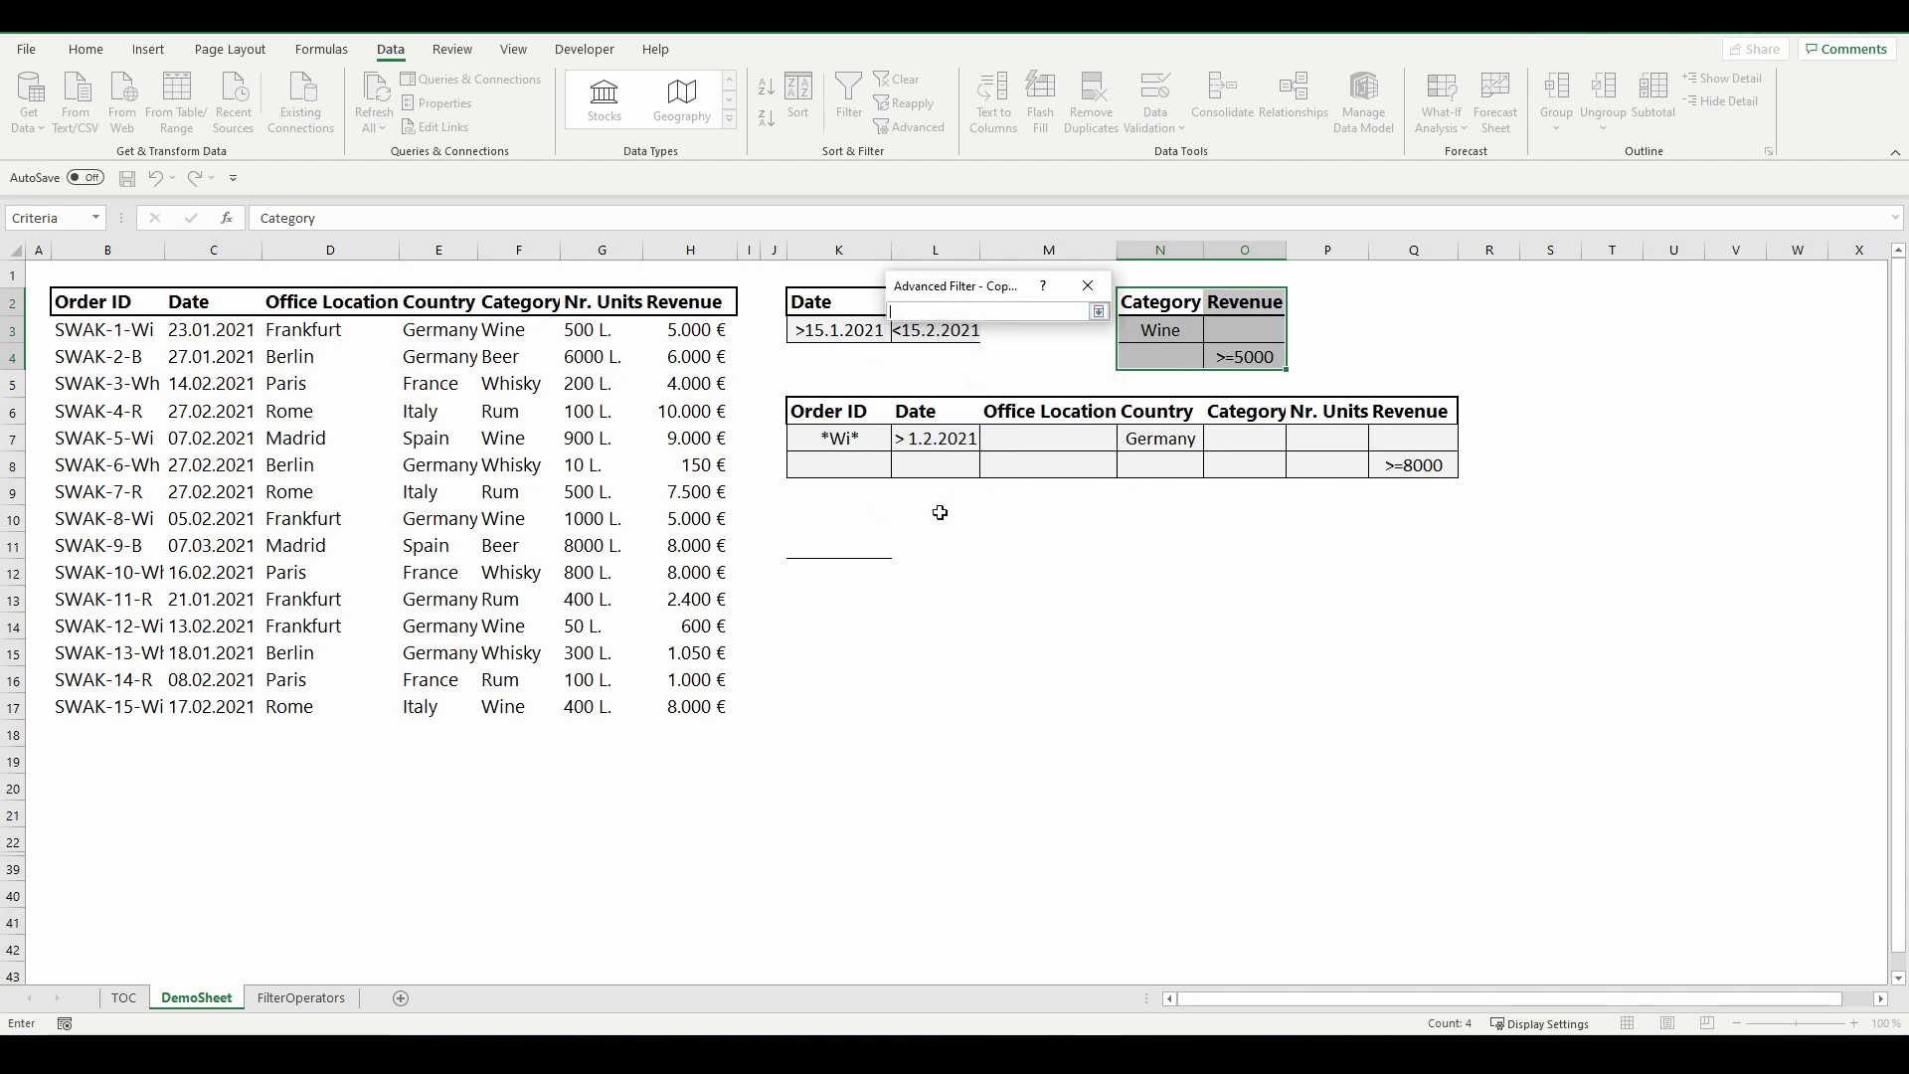
left_click(818, 543)
key("Return")
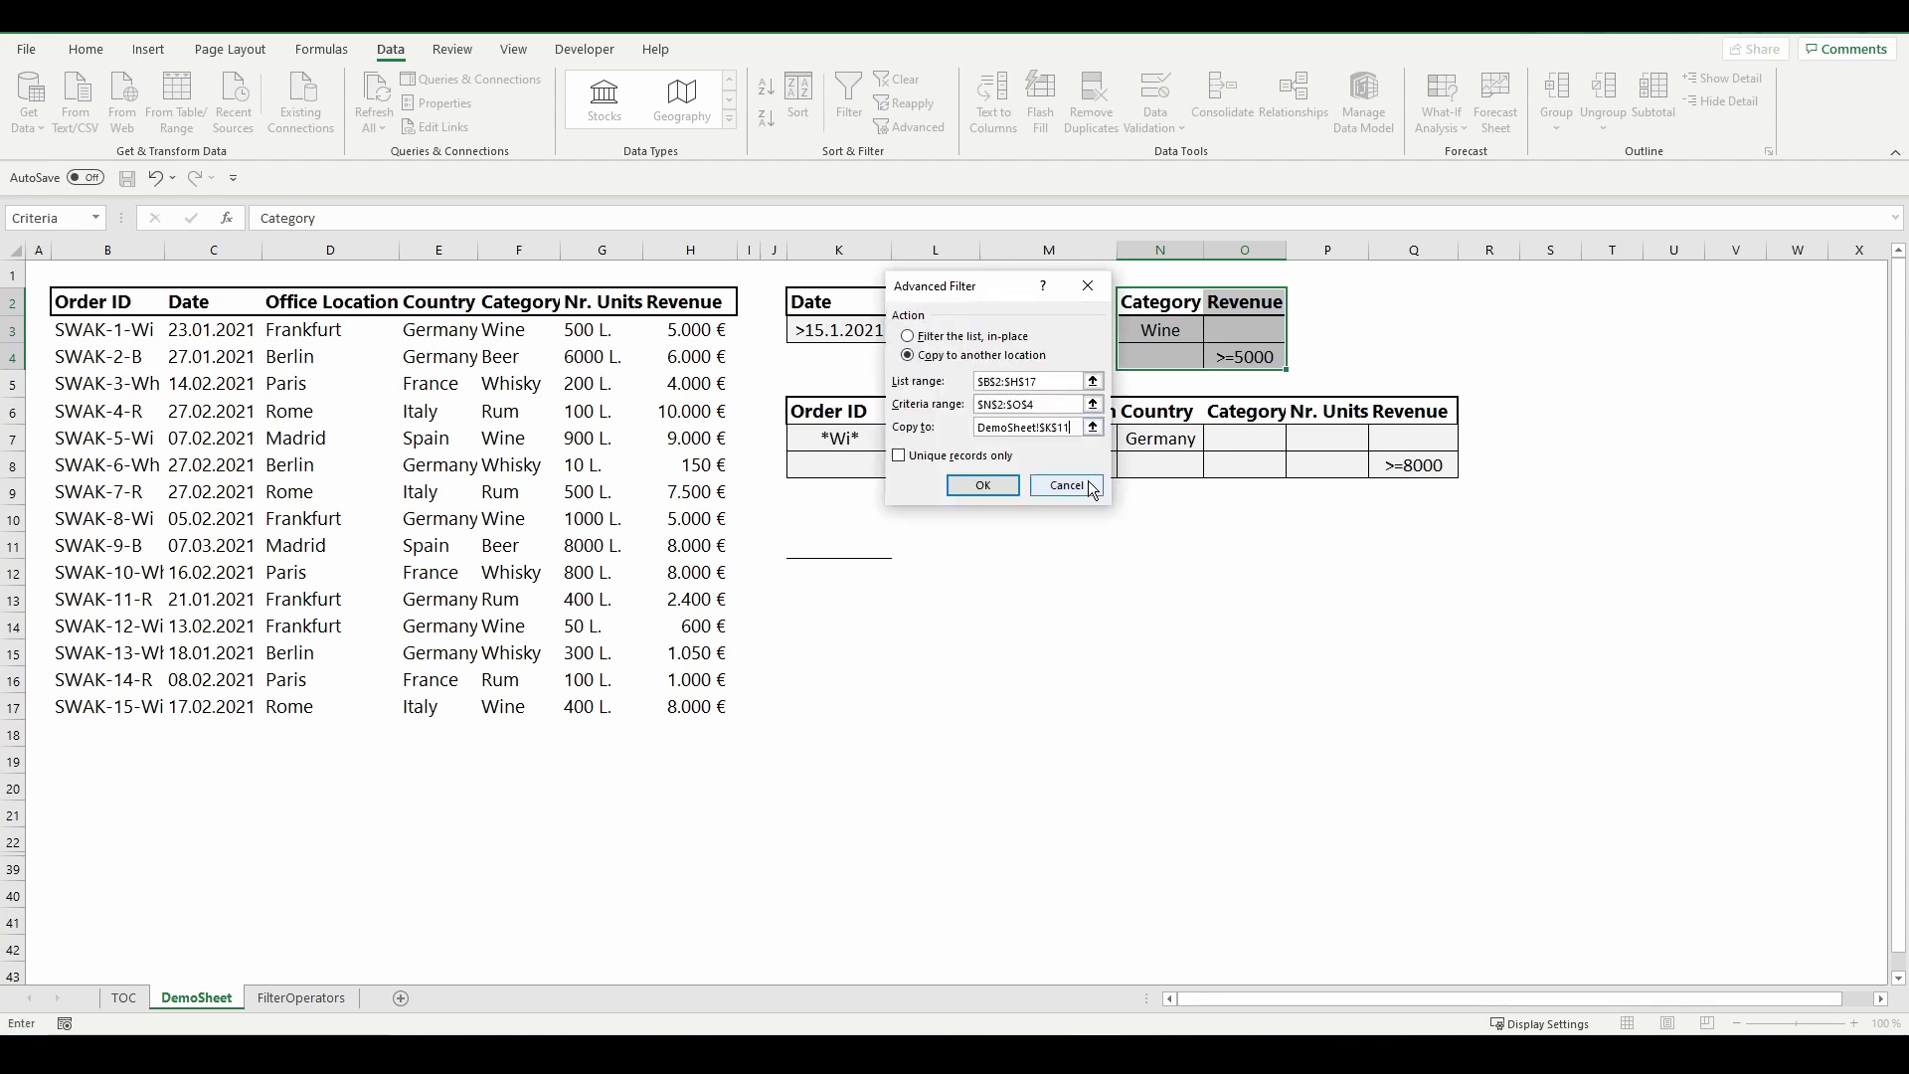
left_click(983, 486)
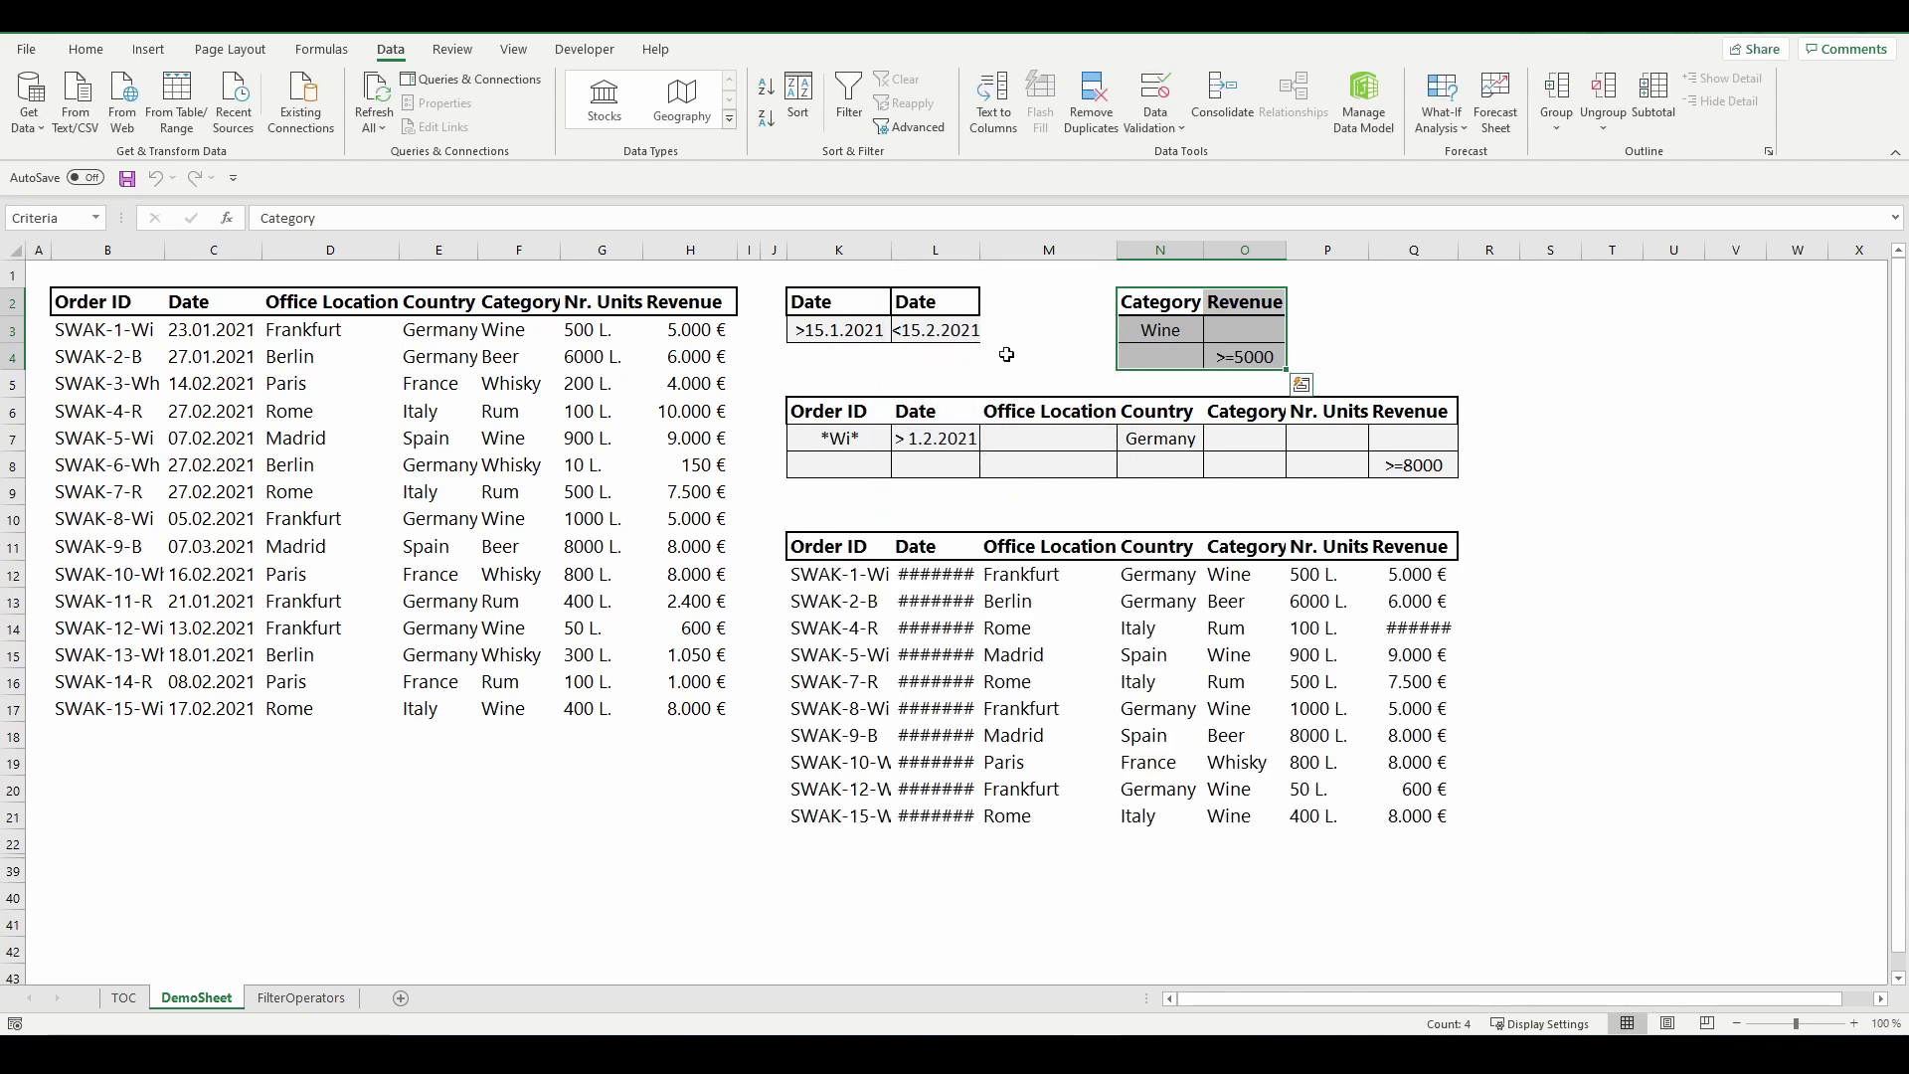
left_click_drag(985, 257, 1010, 257)
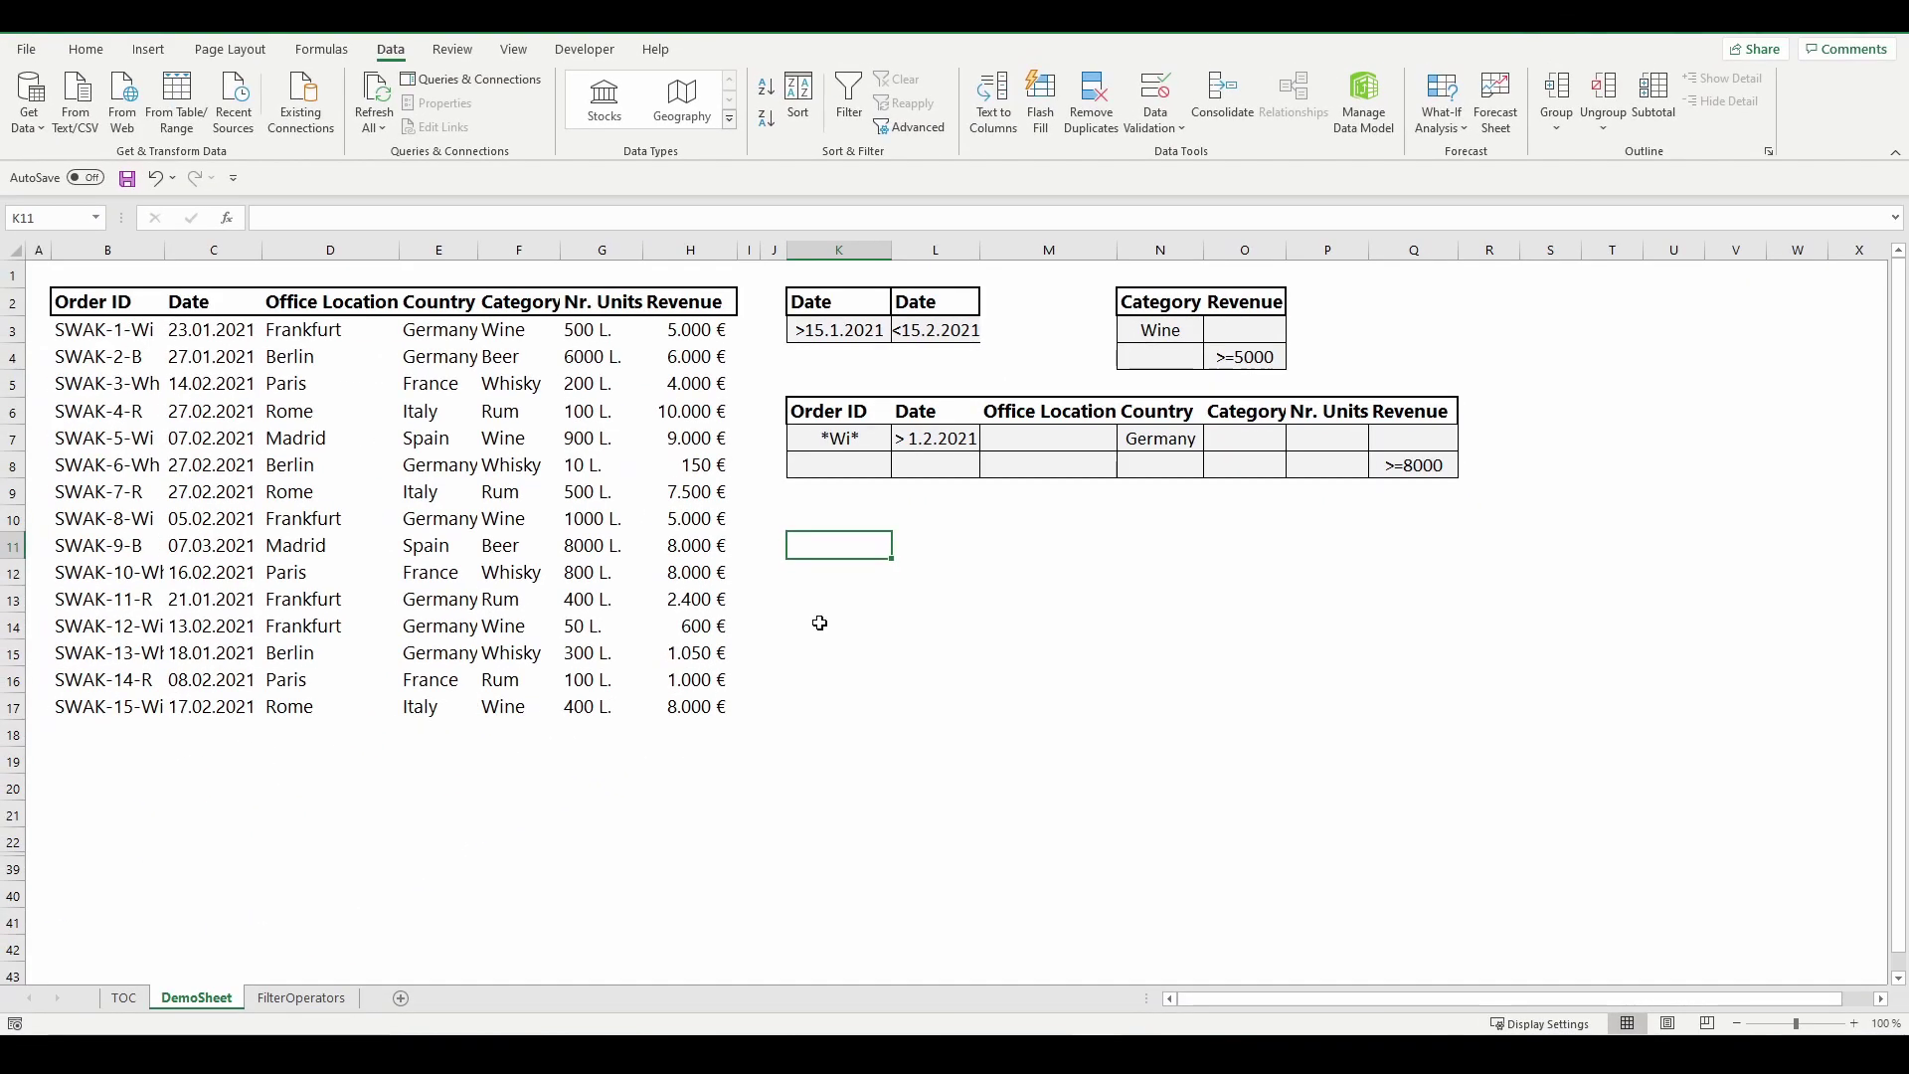
Advanced-filter with criteria K6:Q8, copying the matching rows to K11
left_click_drag(825, 410, 1419, 464)
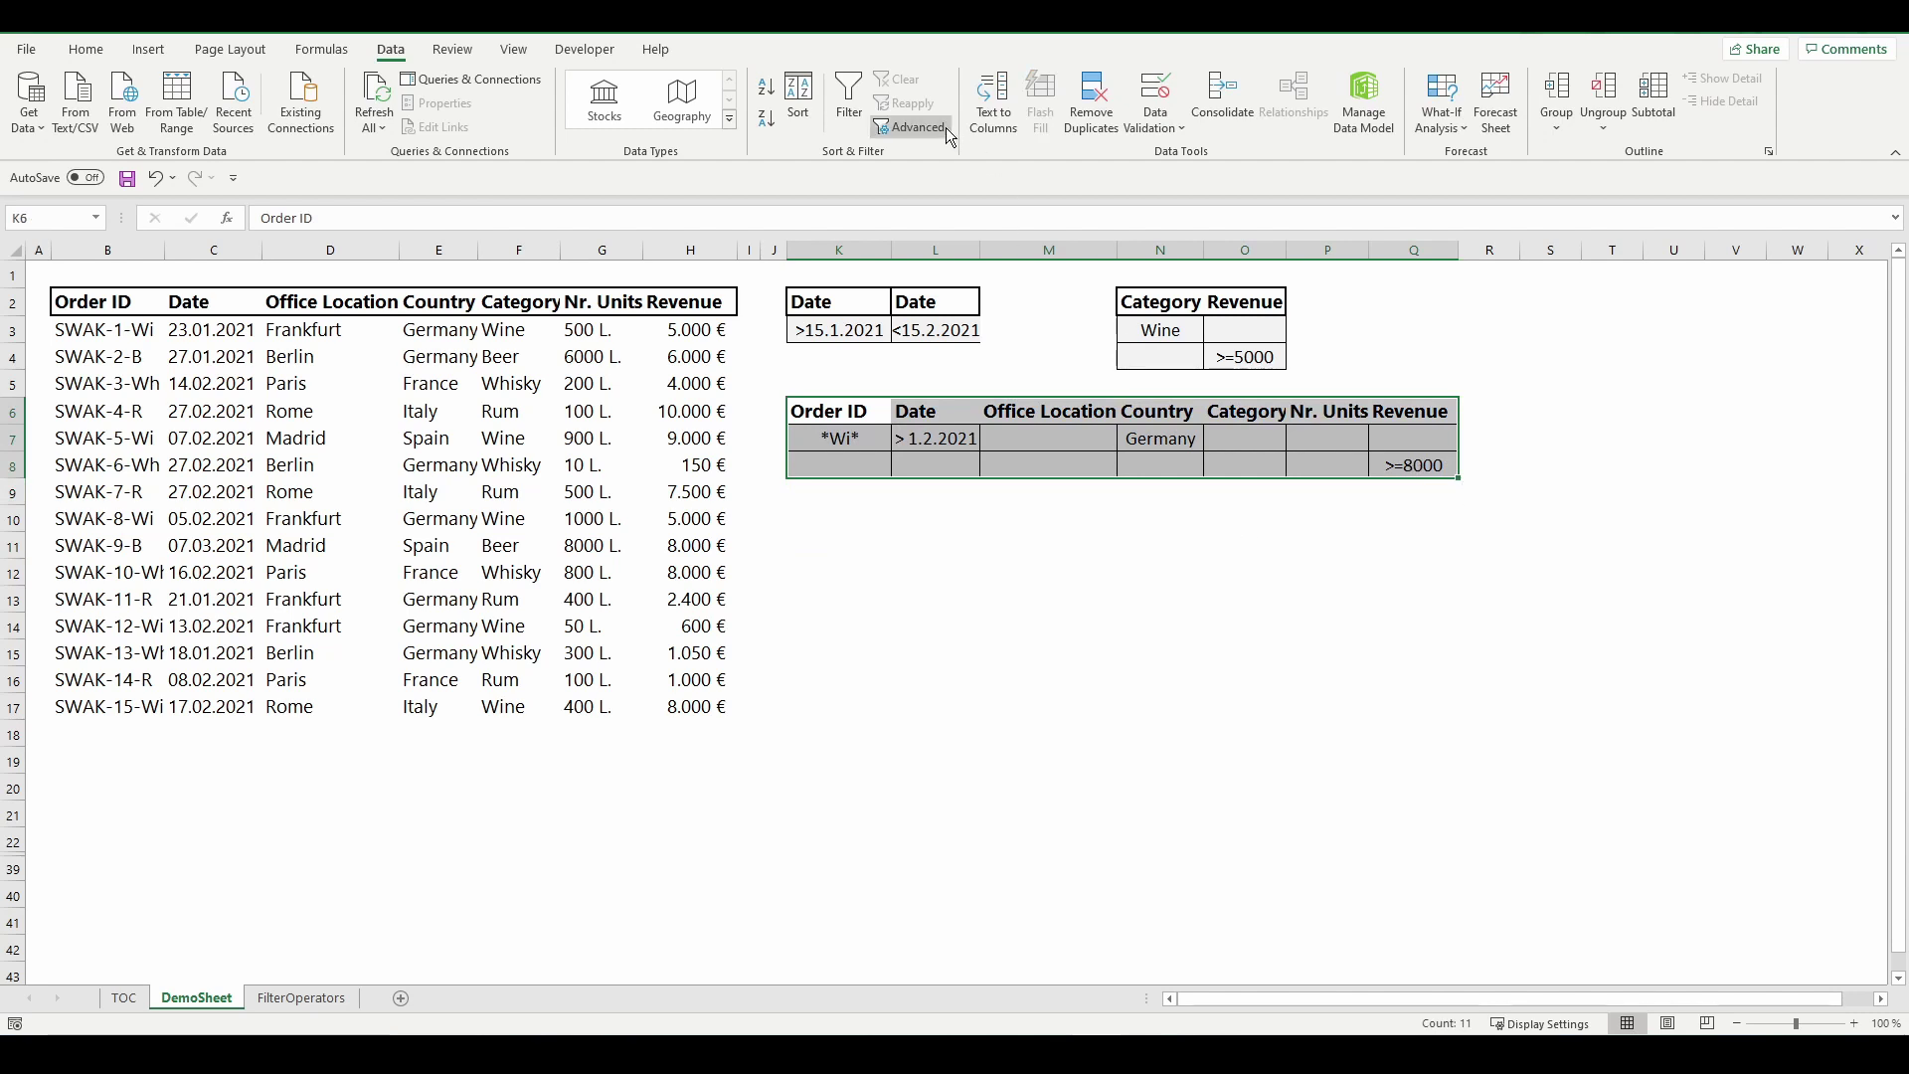
left_click(909, 126)
left_click(908, 355)
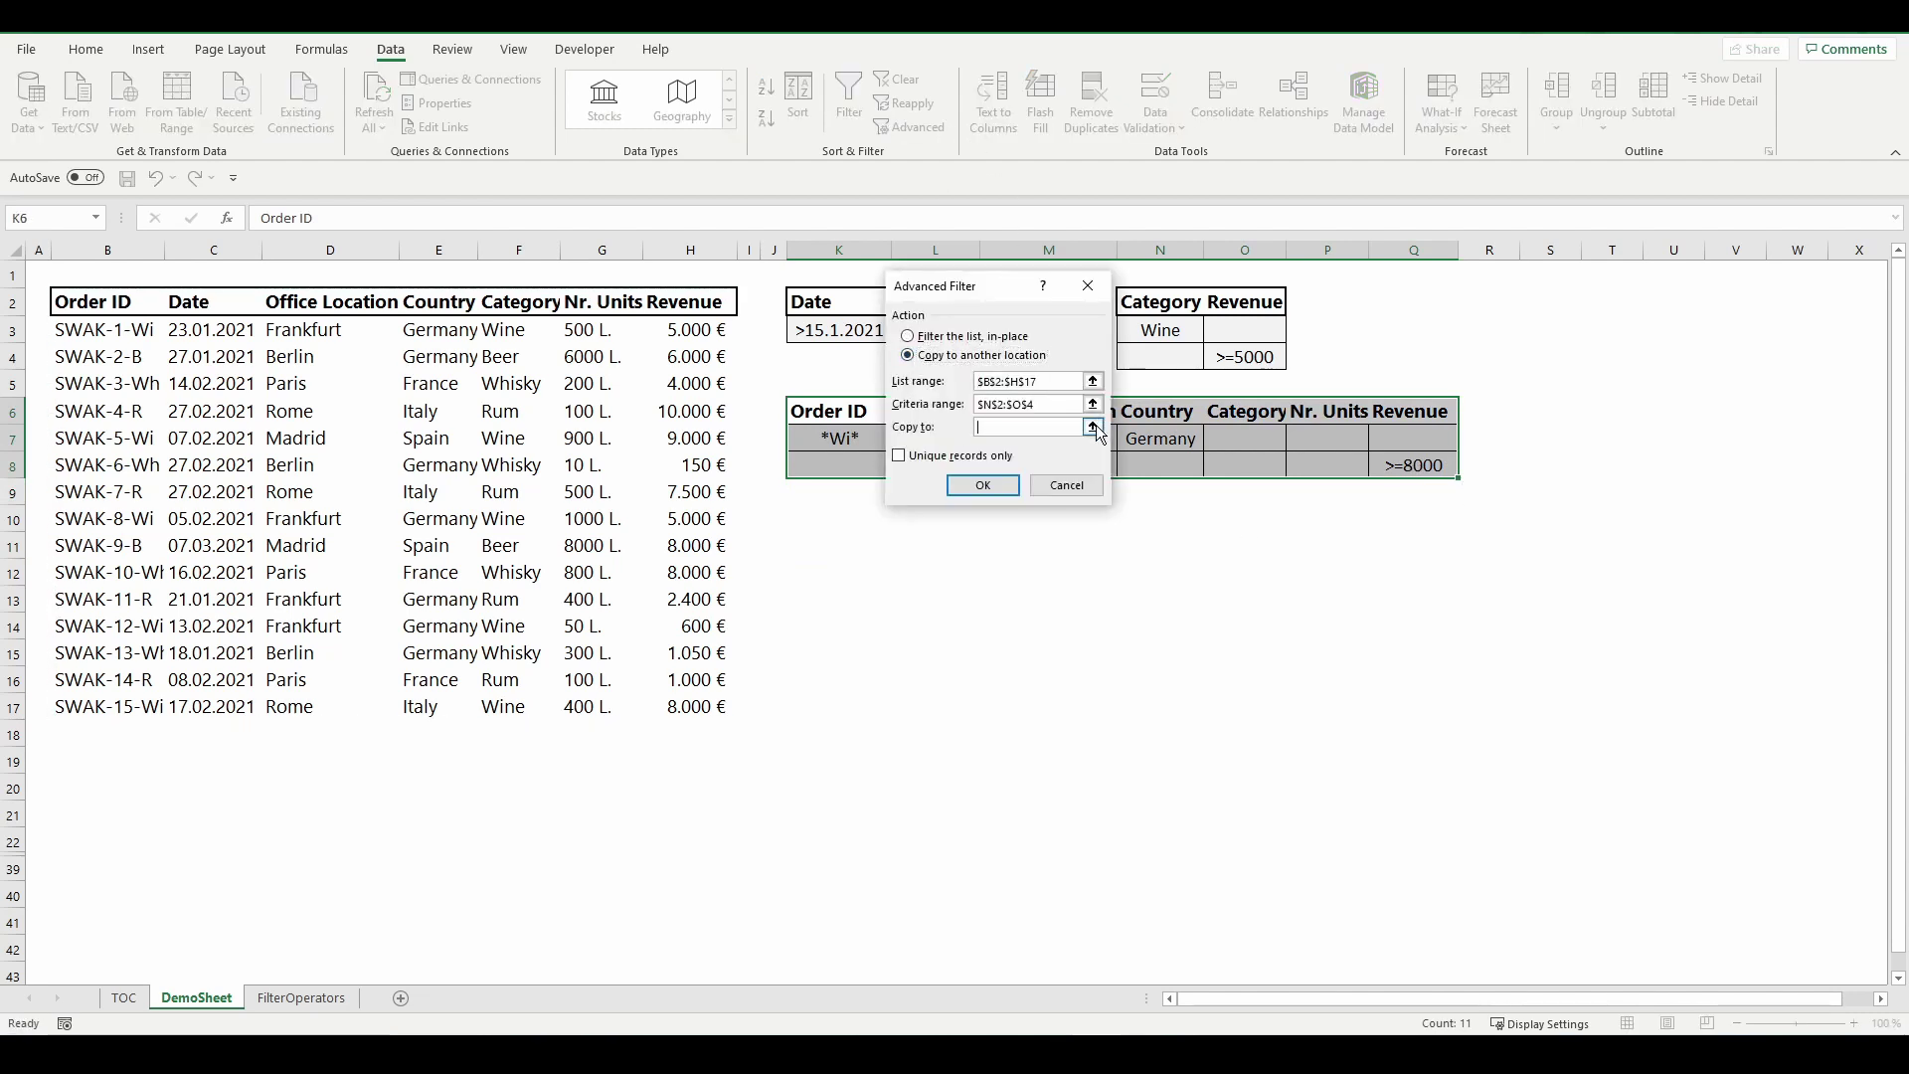
left_click(1093, 427)
left_click(814, 543)
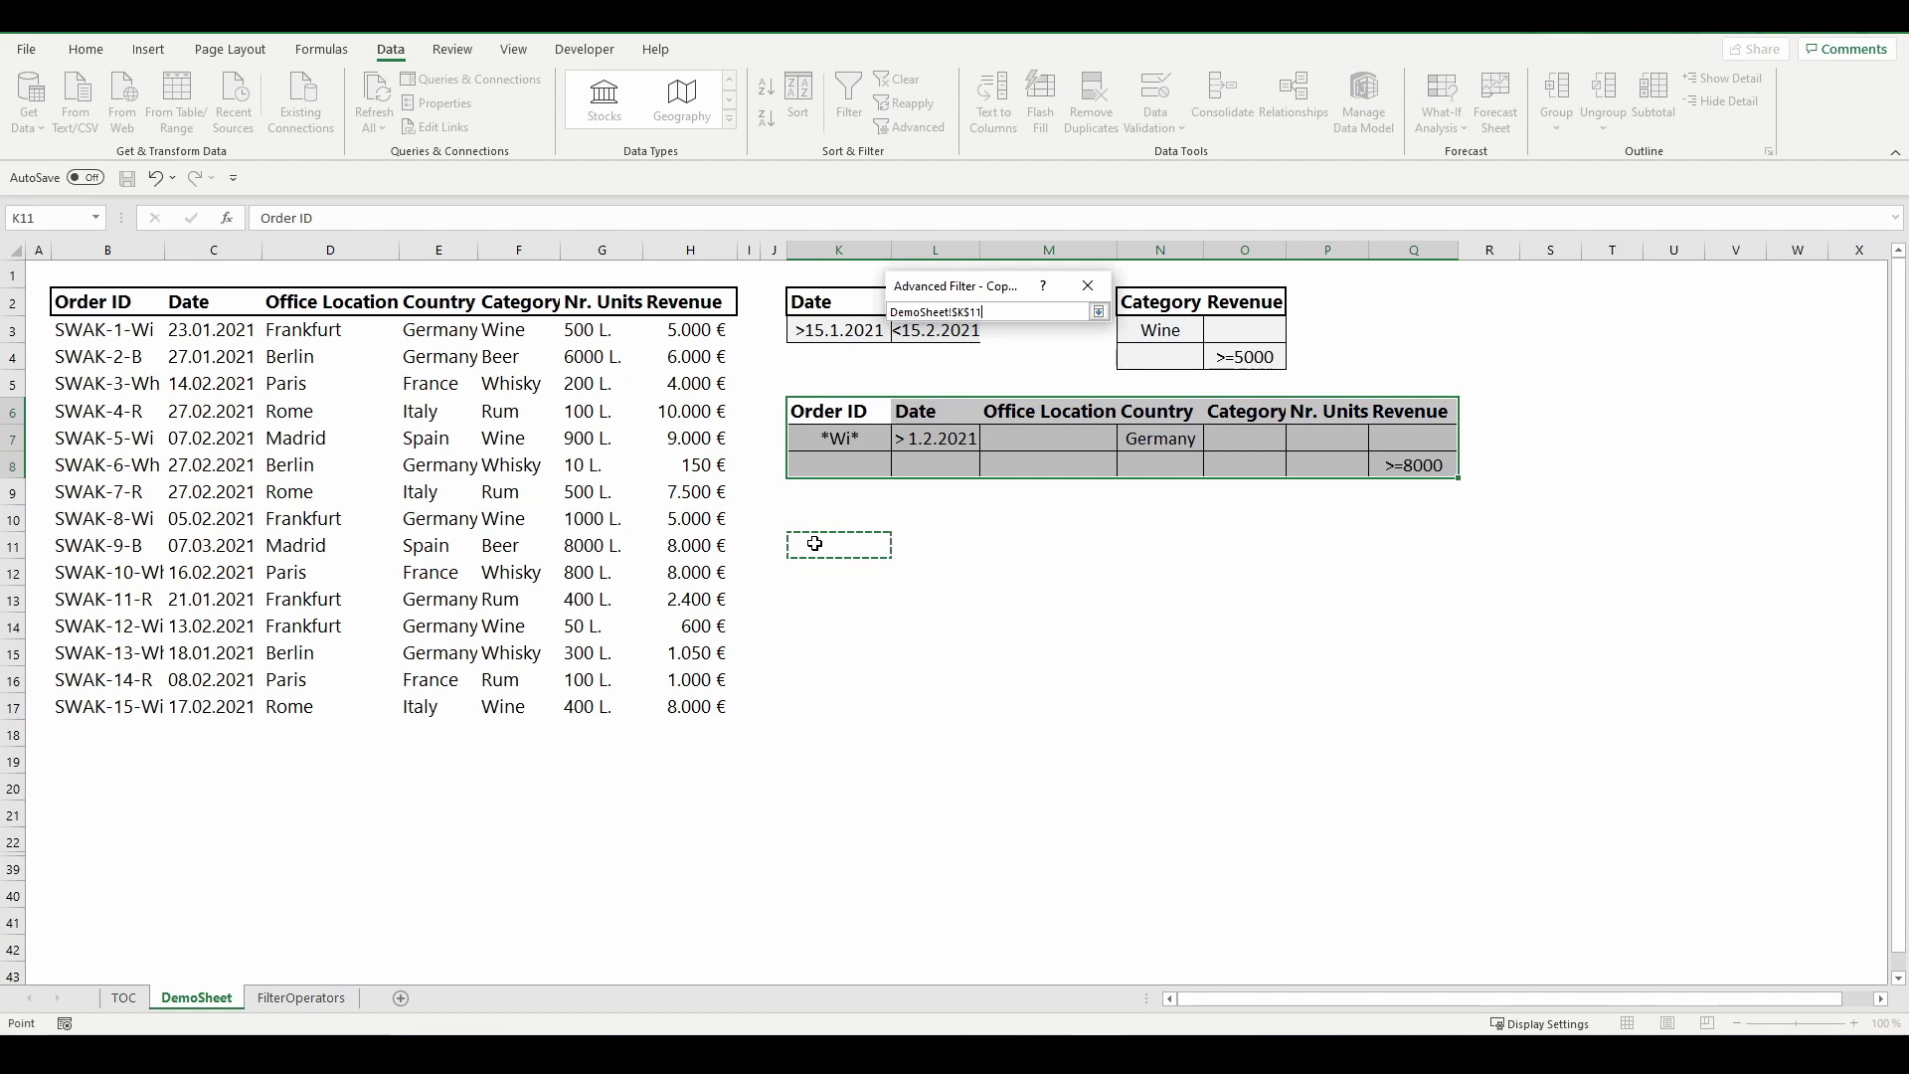
left_click(1098, 311)
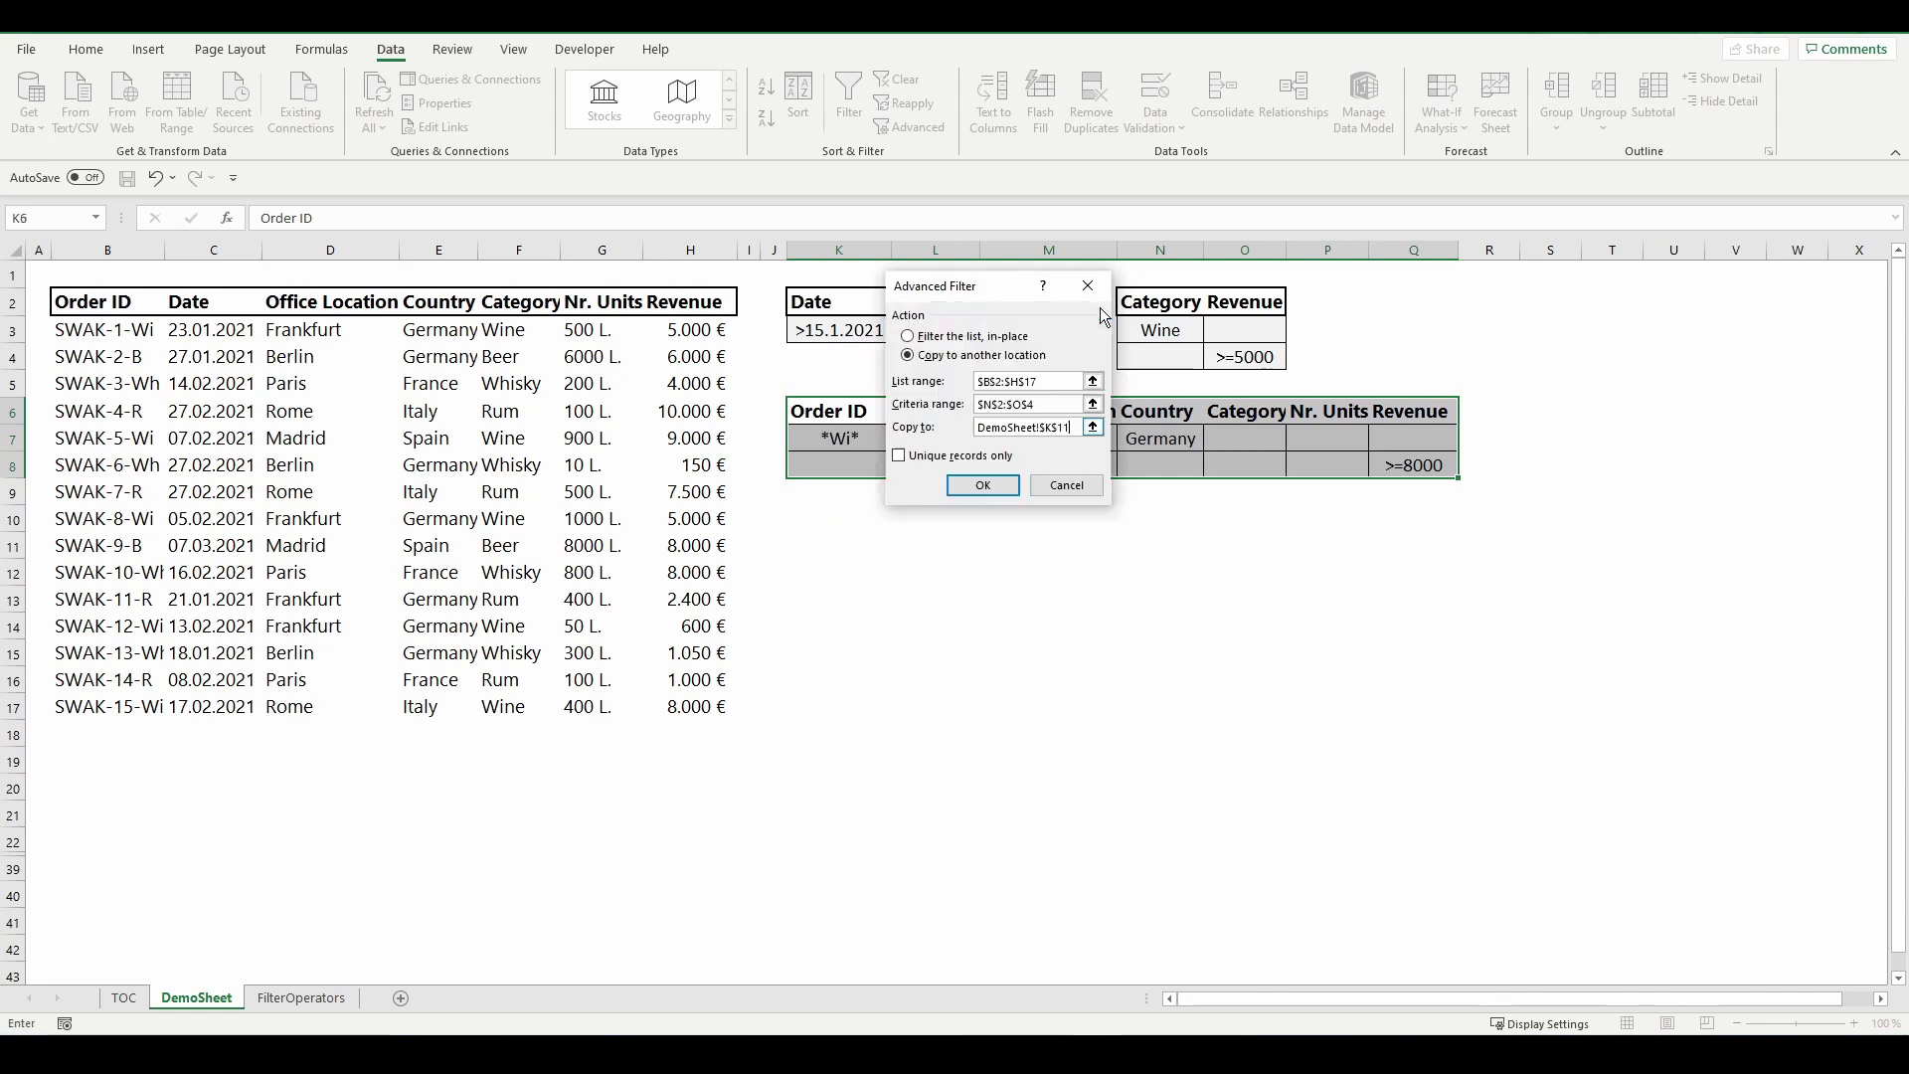
left_click(982, 485)
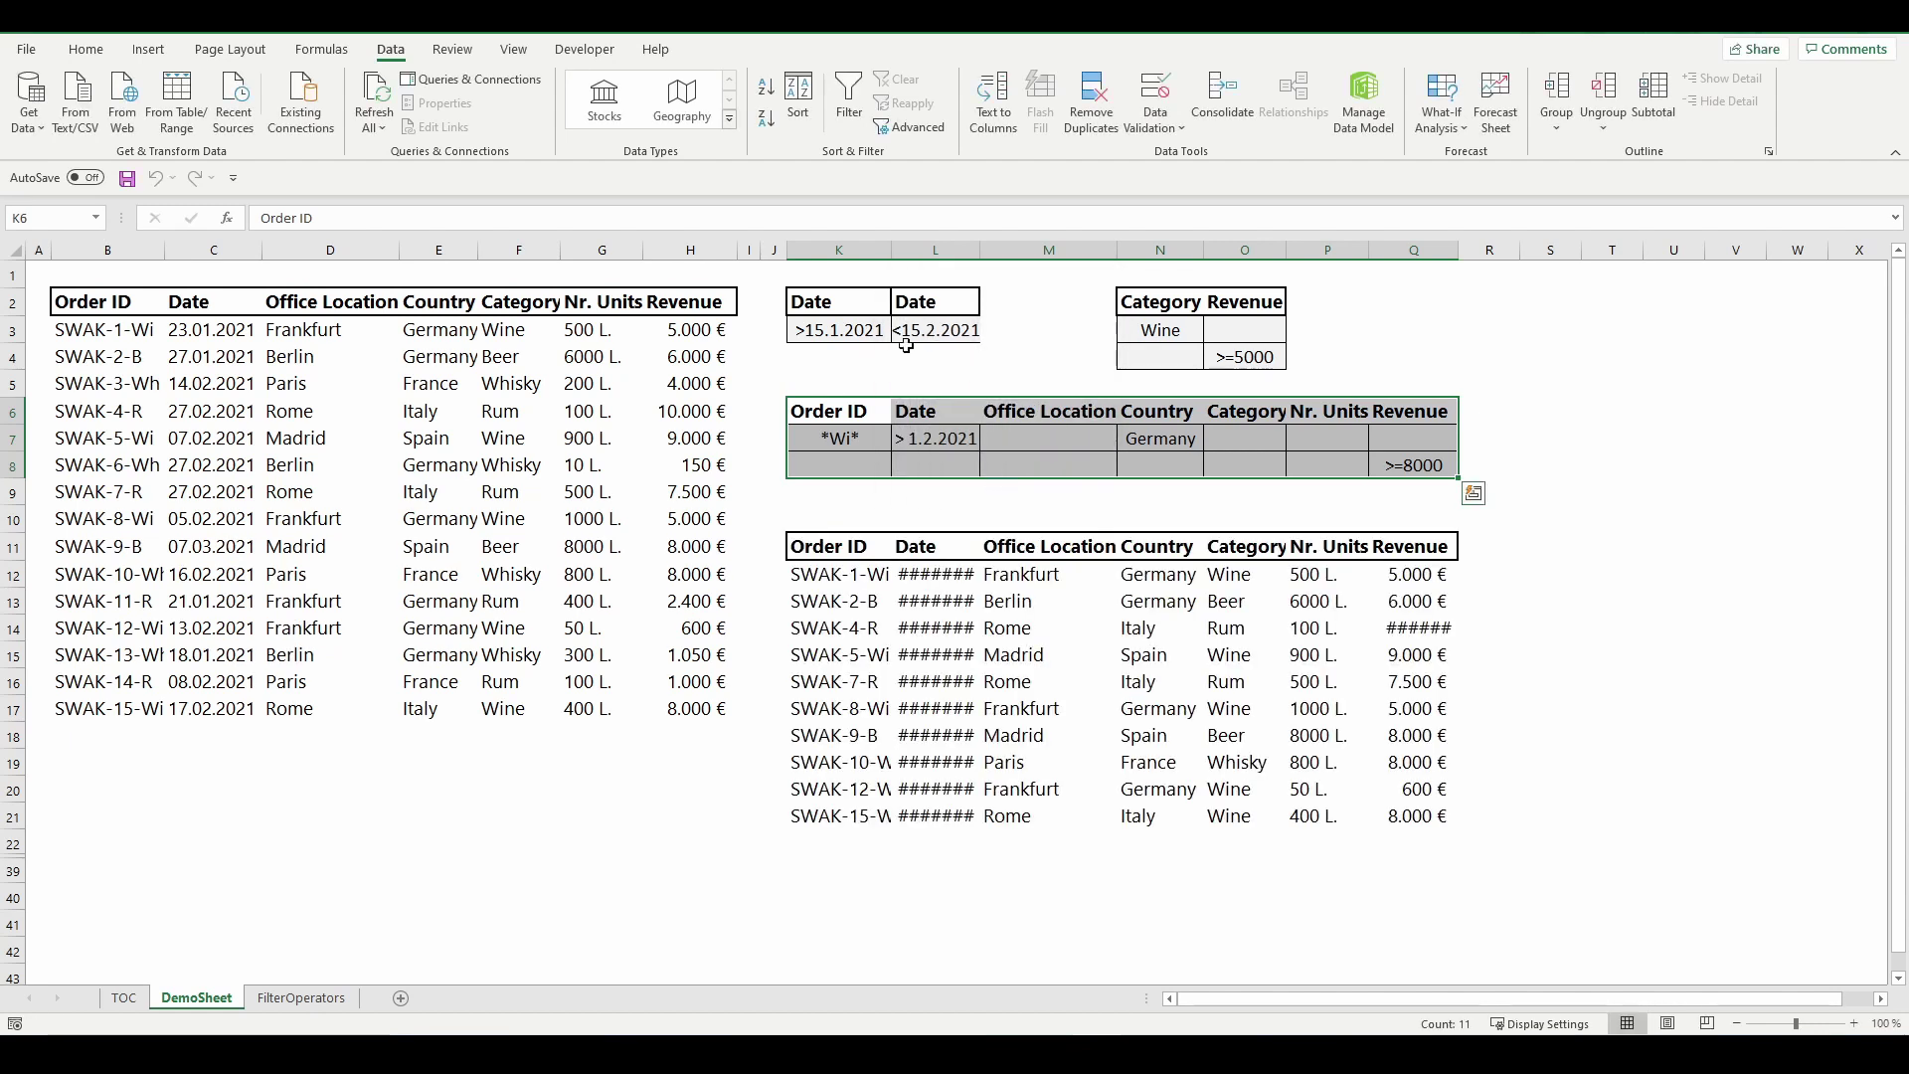
Autofit columns L and Q so the dates and revenue values display fully
left_click(939, 250)
double_click(979, 249)
left_click(1422, 250)
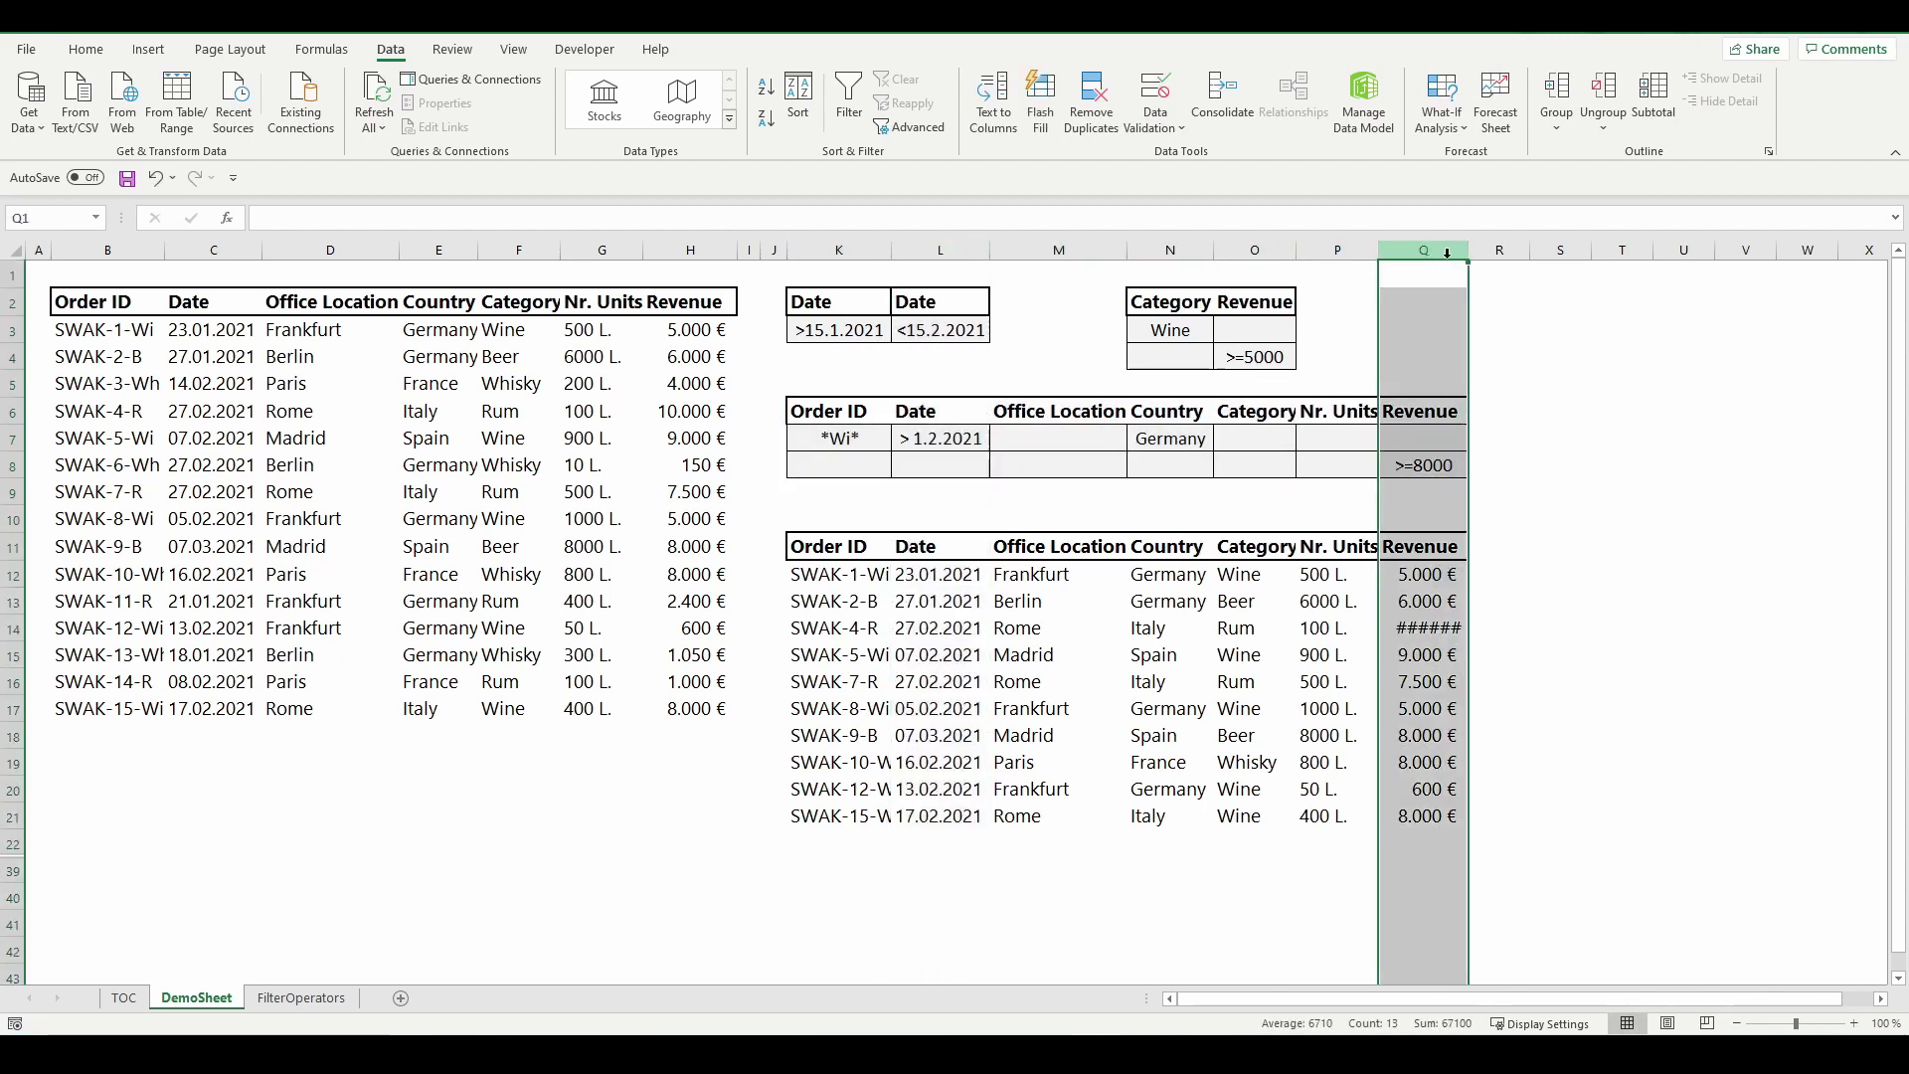
double_click(1470, 249)
left_click(1598, 366)
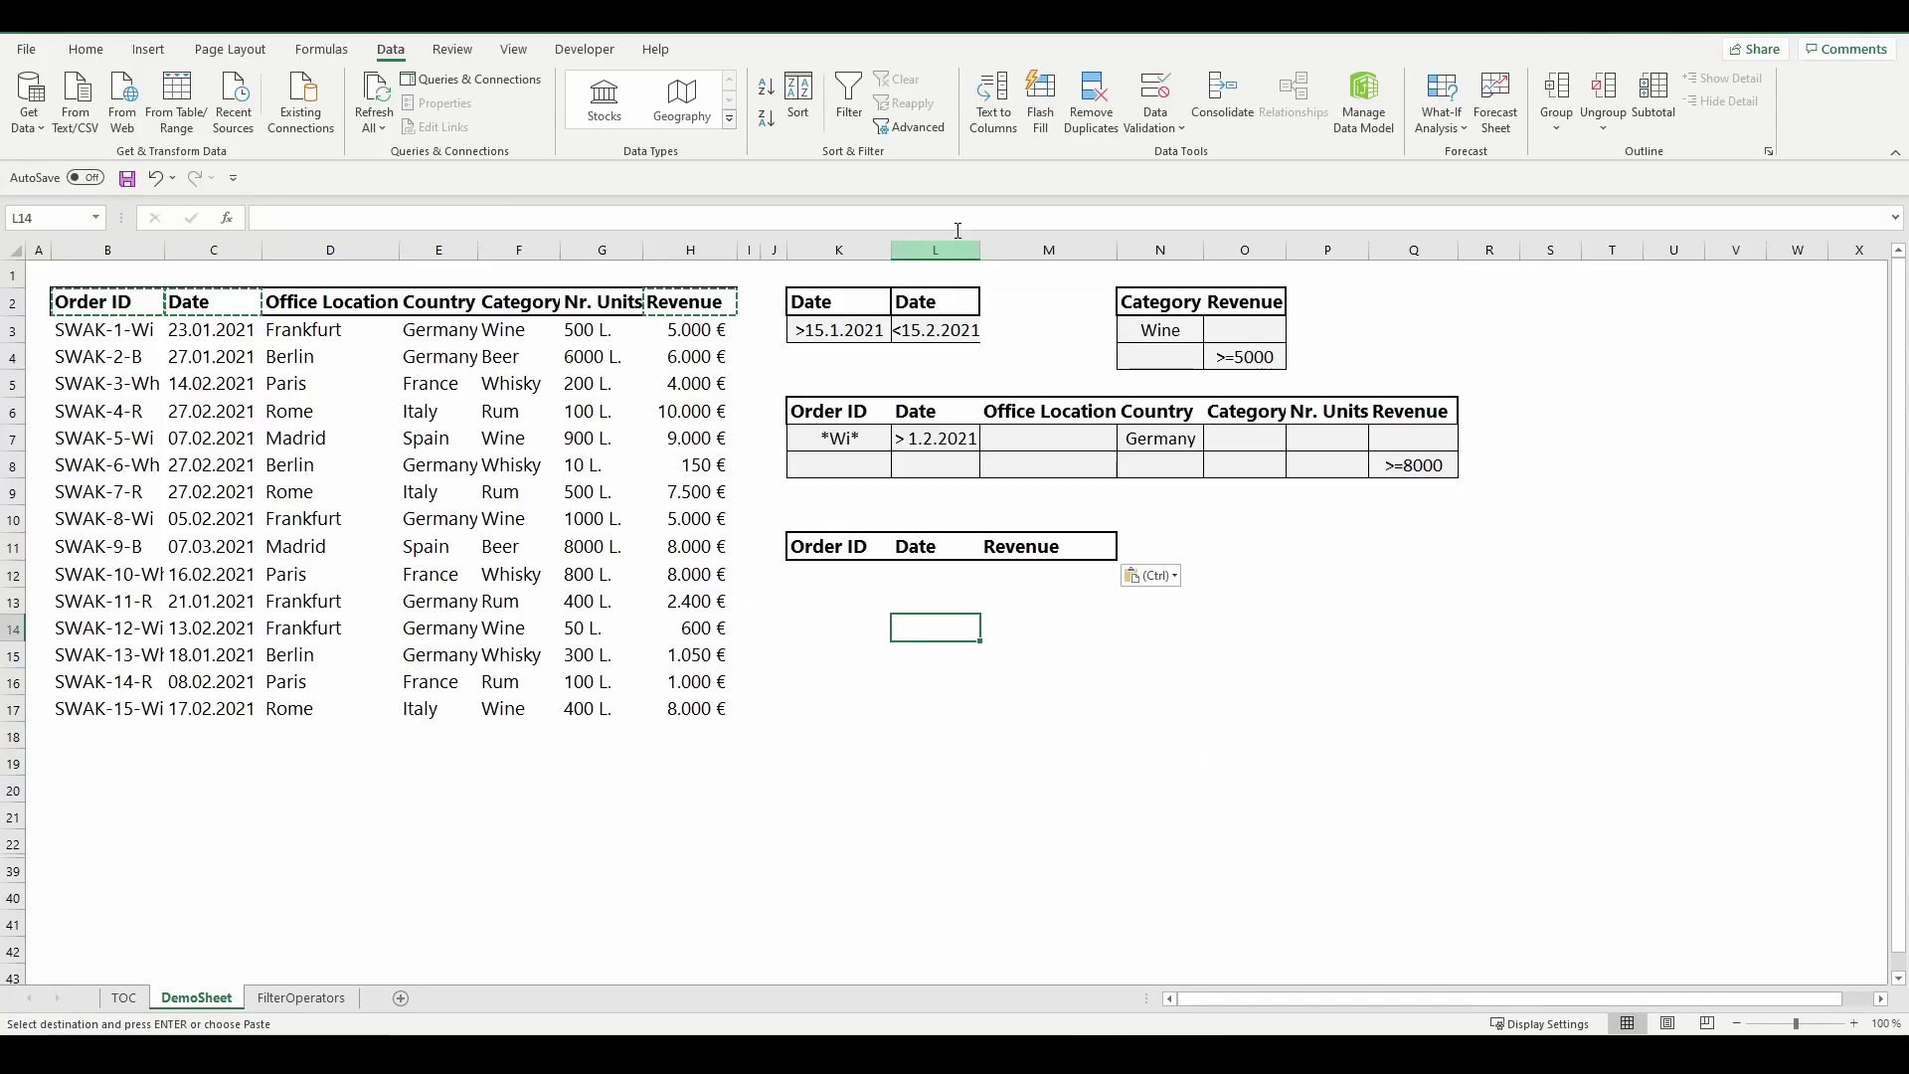
Advanced-filter matching rows into the K11:M11 Order ID, Date, Revenue headers, then autofit column L
left_click(905, 127)
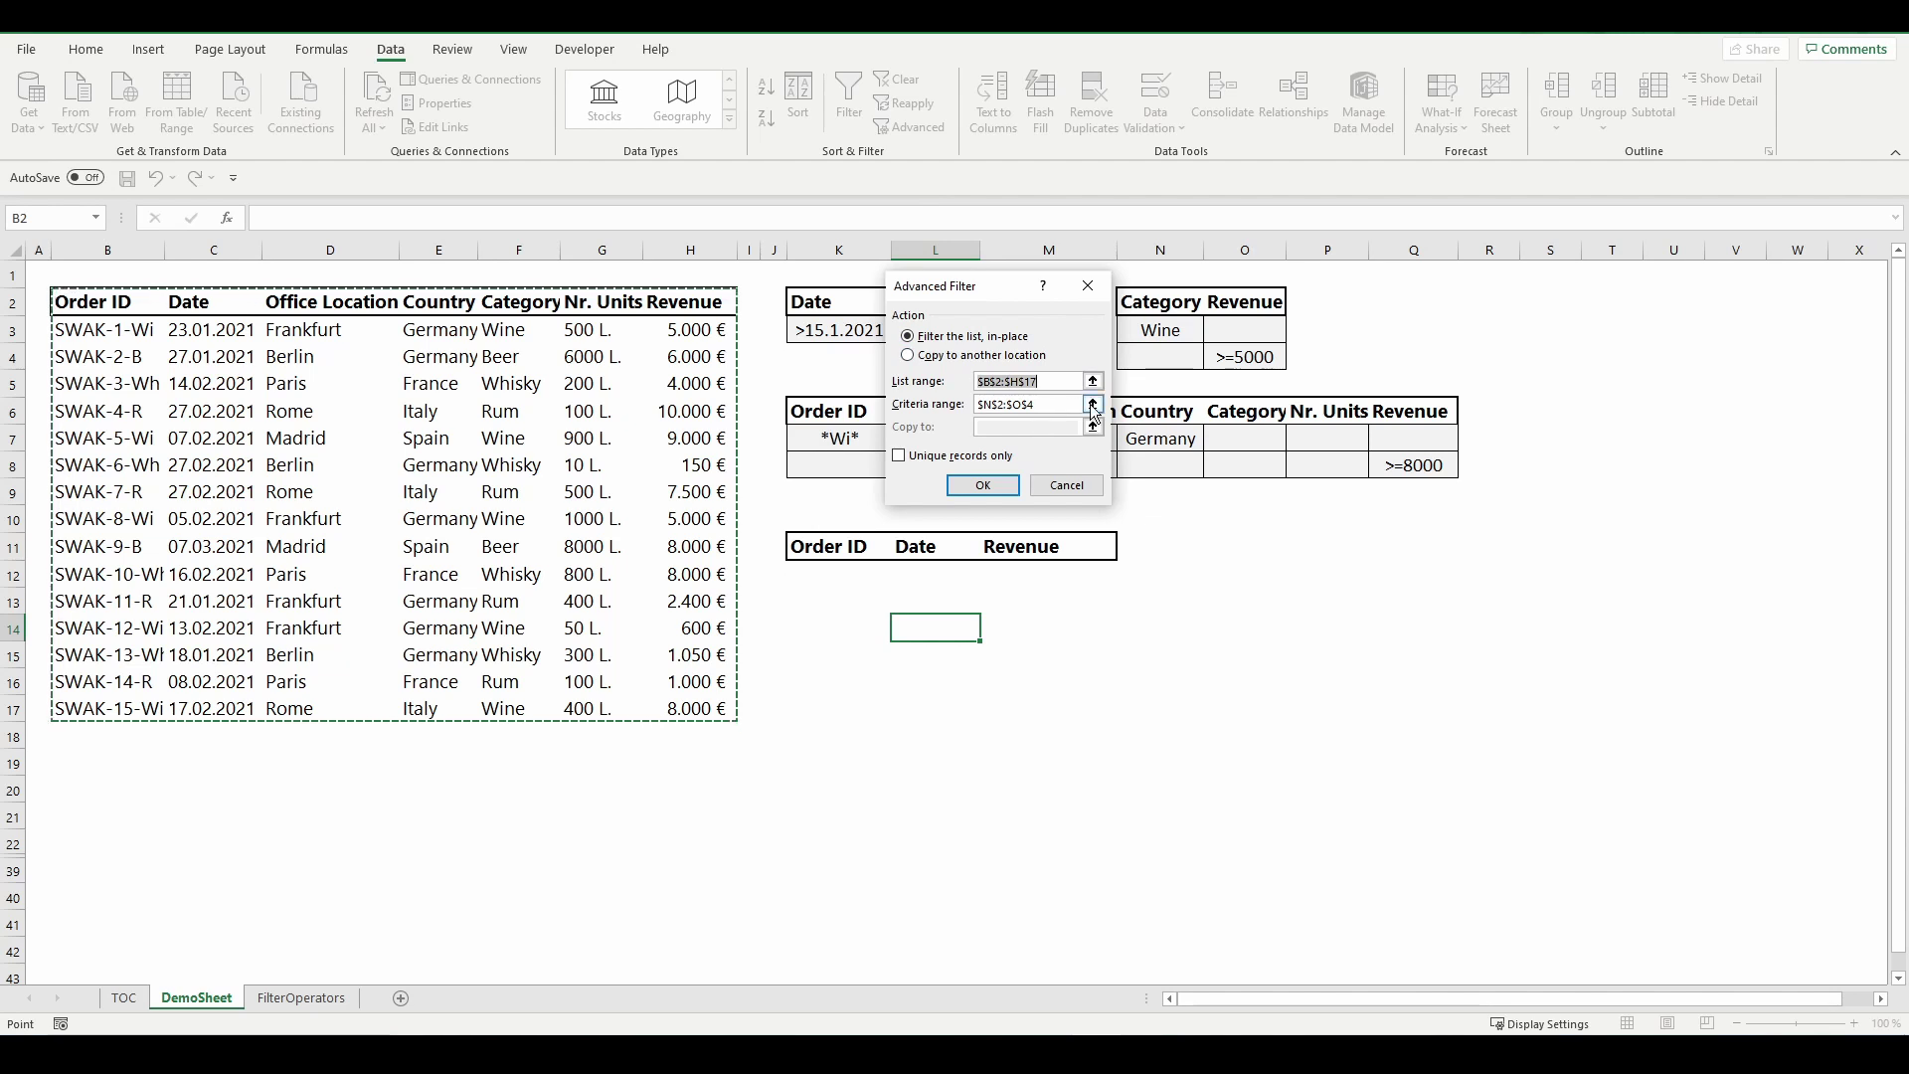
left_click(1093, 403)
left_click(1104, 314)
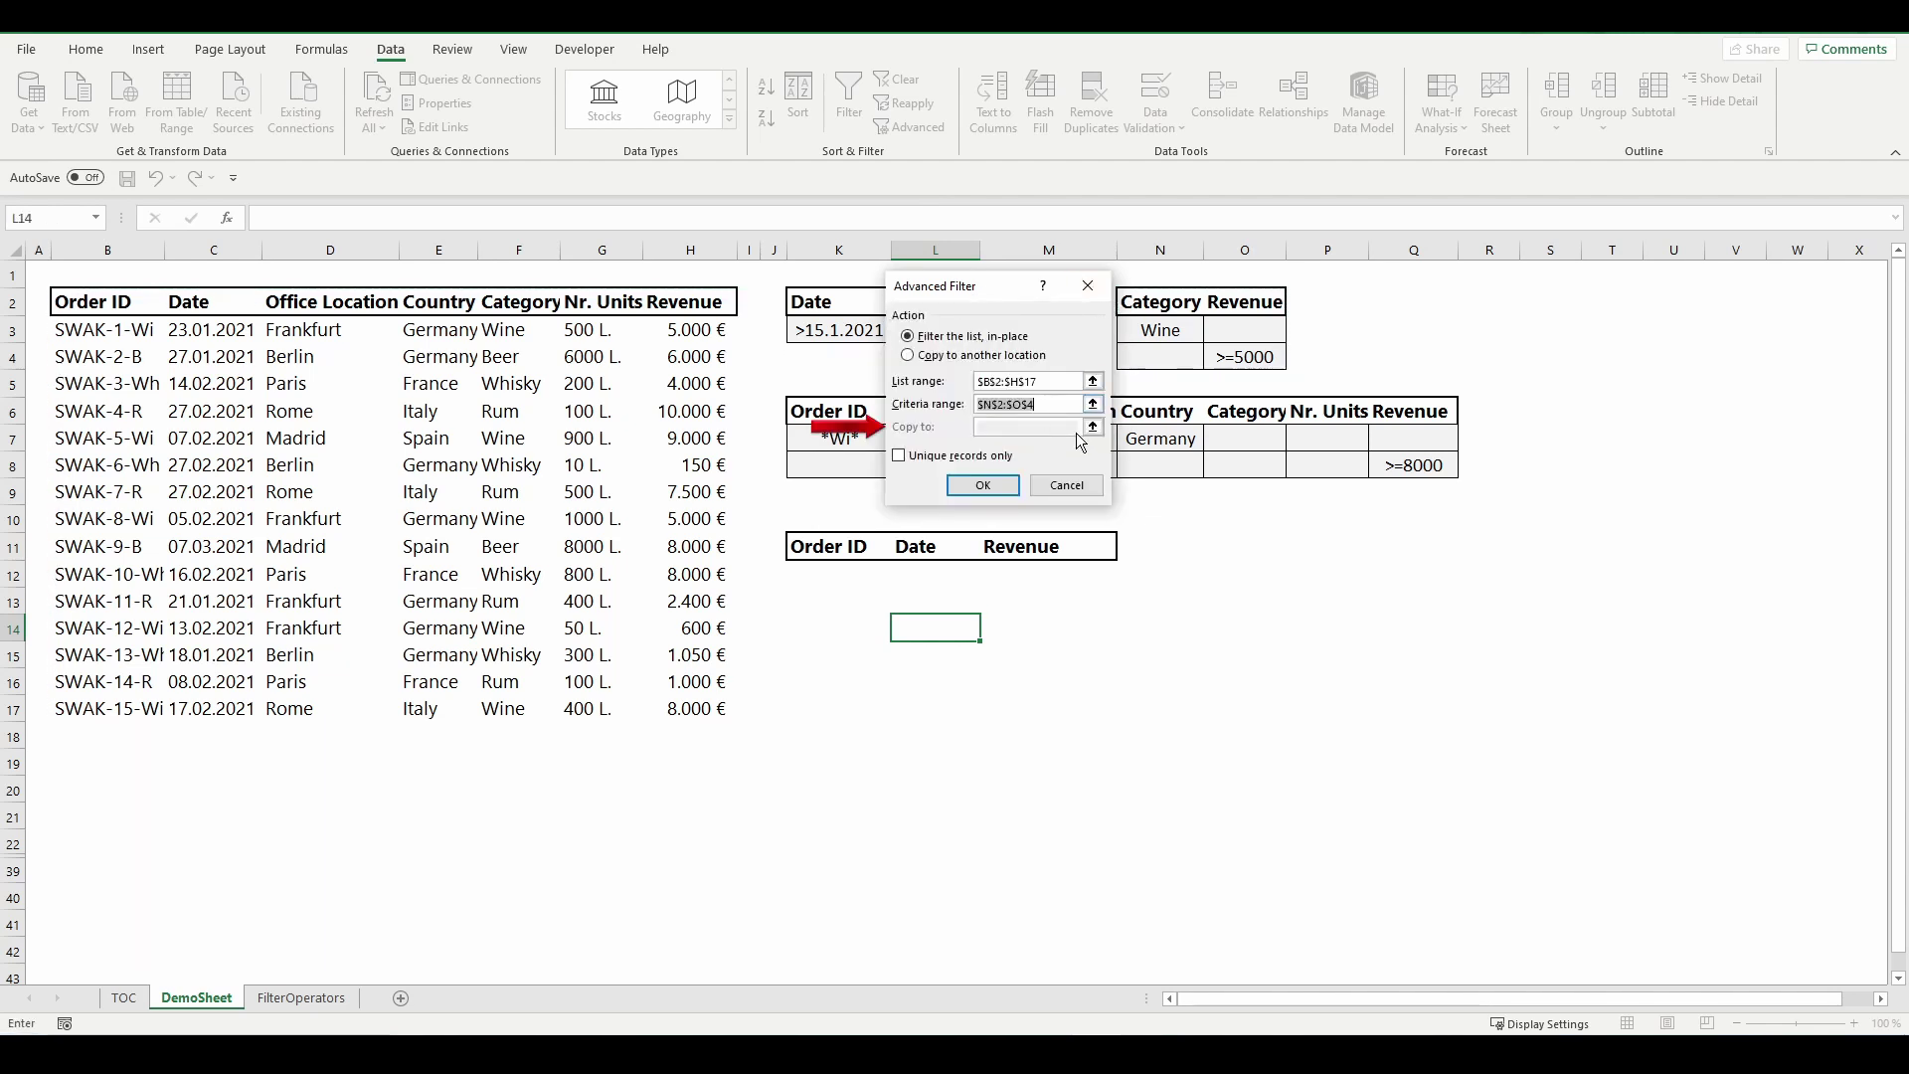
left_click(908, 355)
left_click(1093, 427)
left_click_drag(830, 546, 1104, 557)
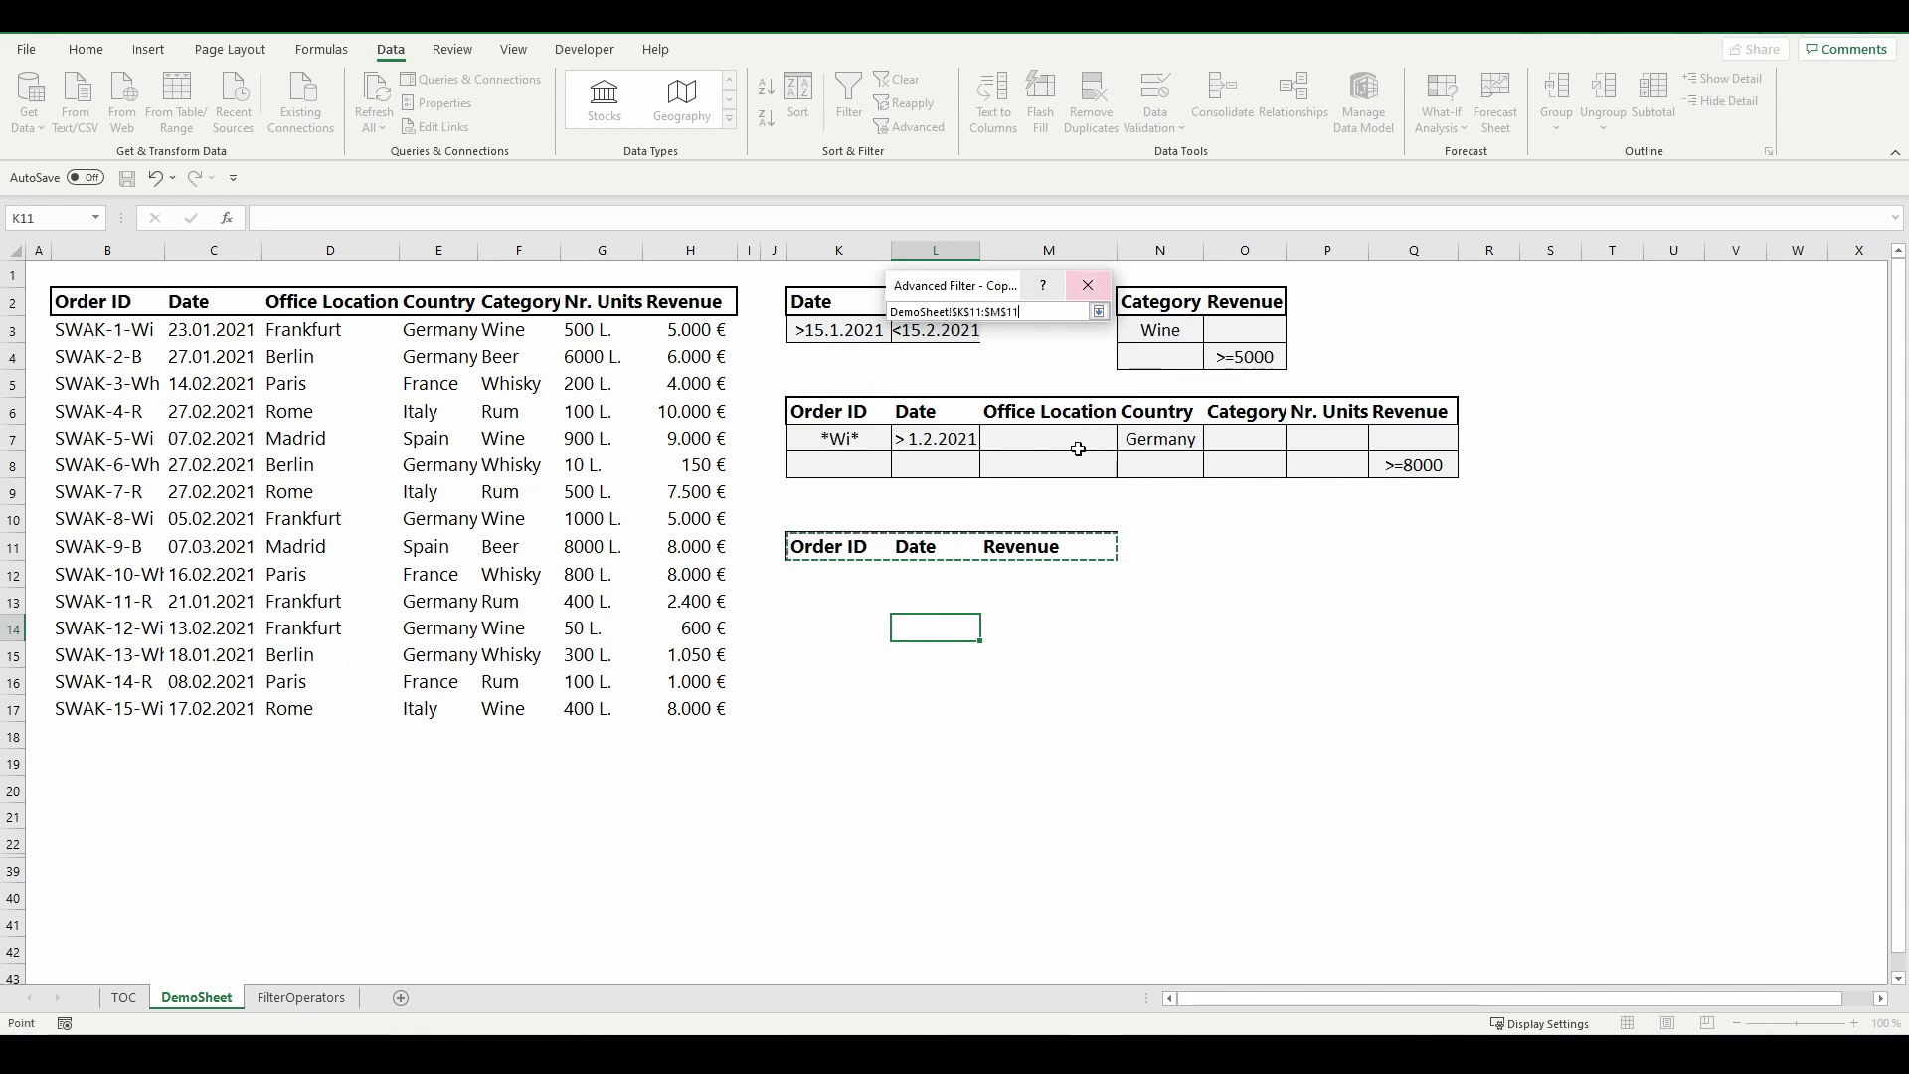
left_click(1097, 311)
left_click(989, 487)
left_click(969, 246)
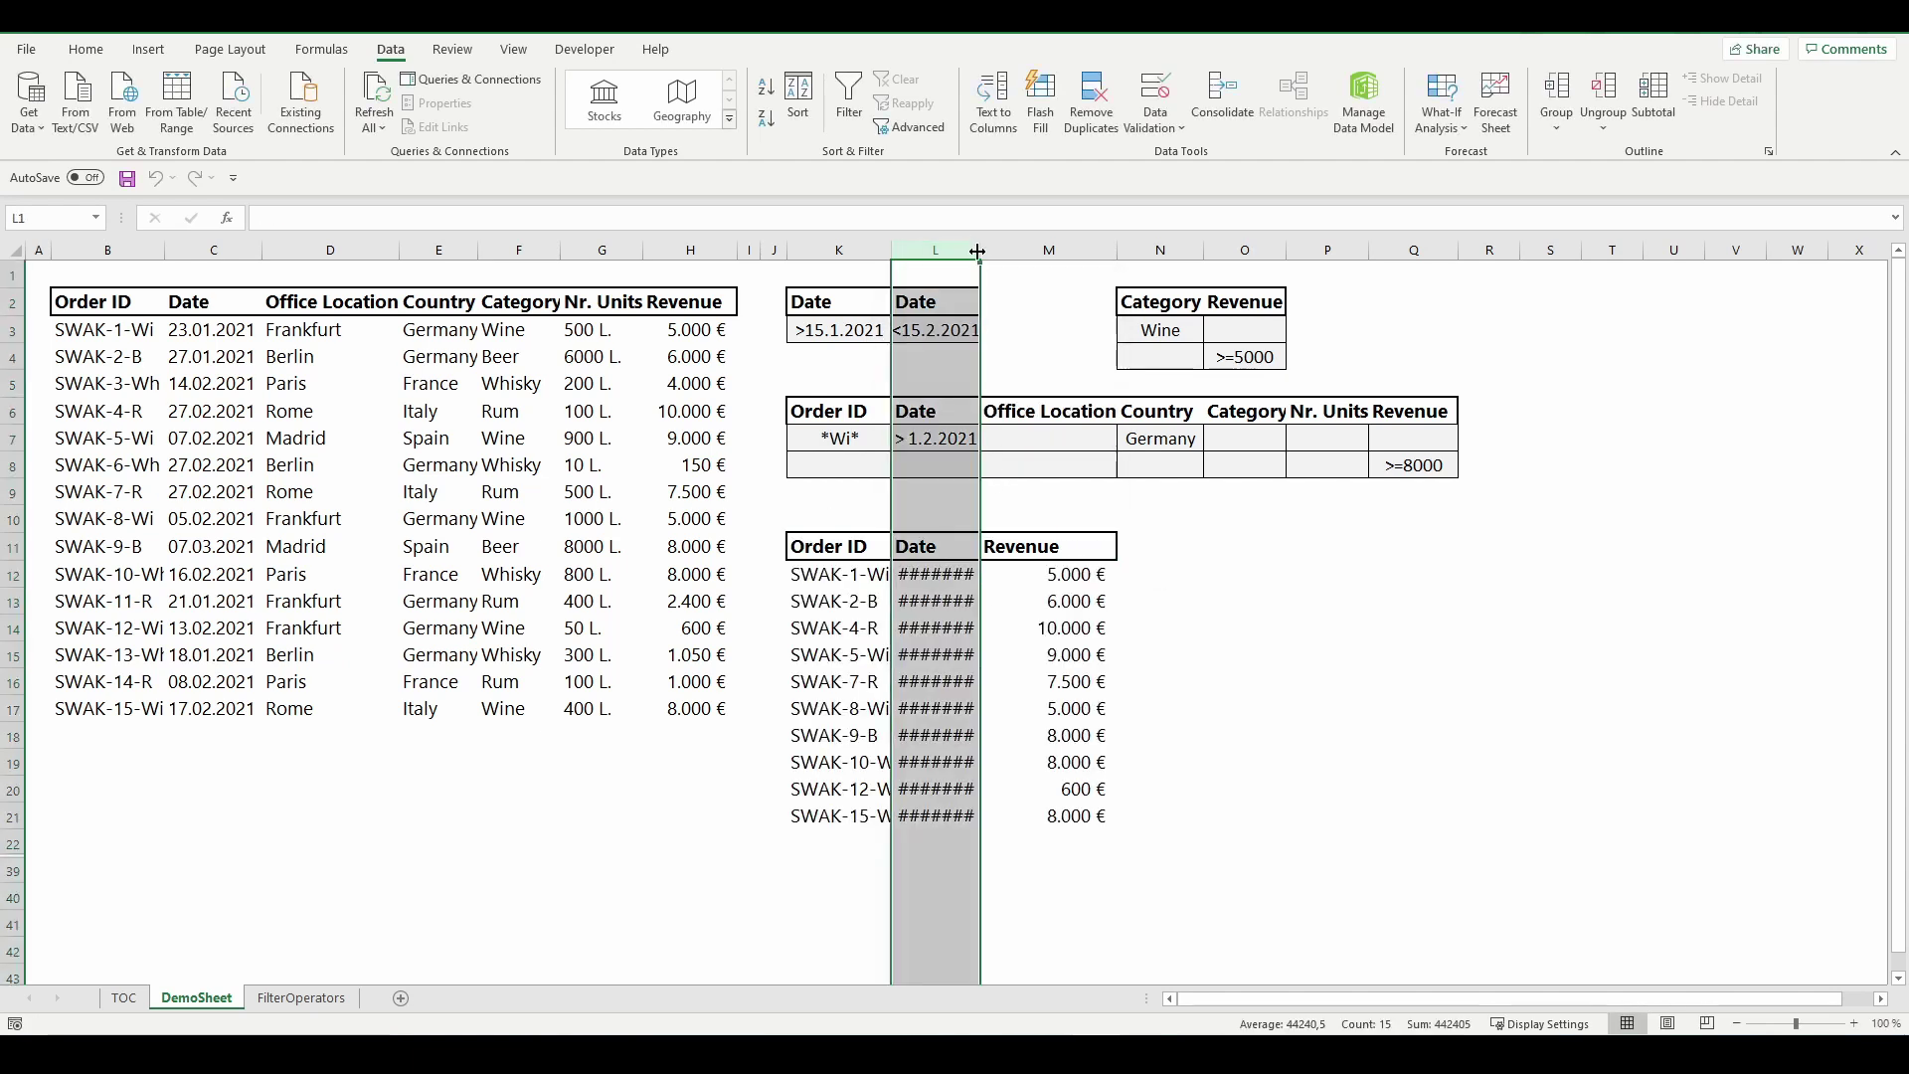
double_click(969, 247)
left_click(1256, 569)
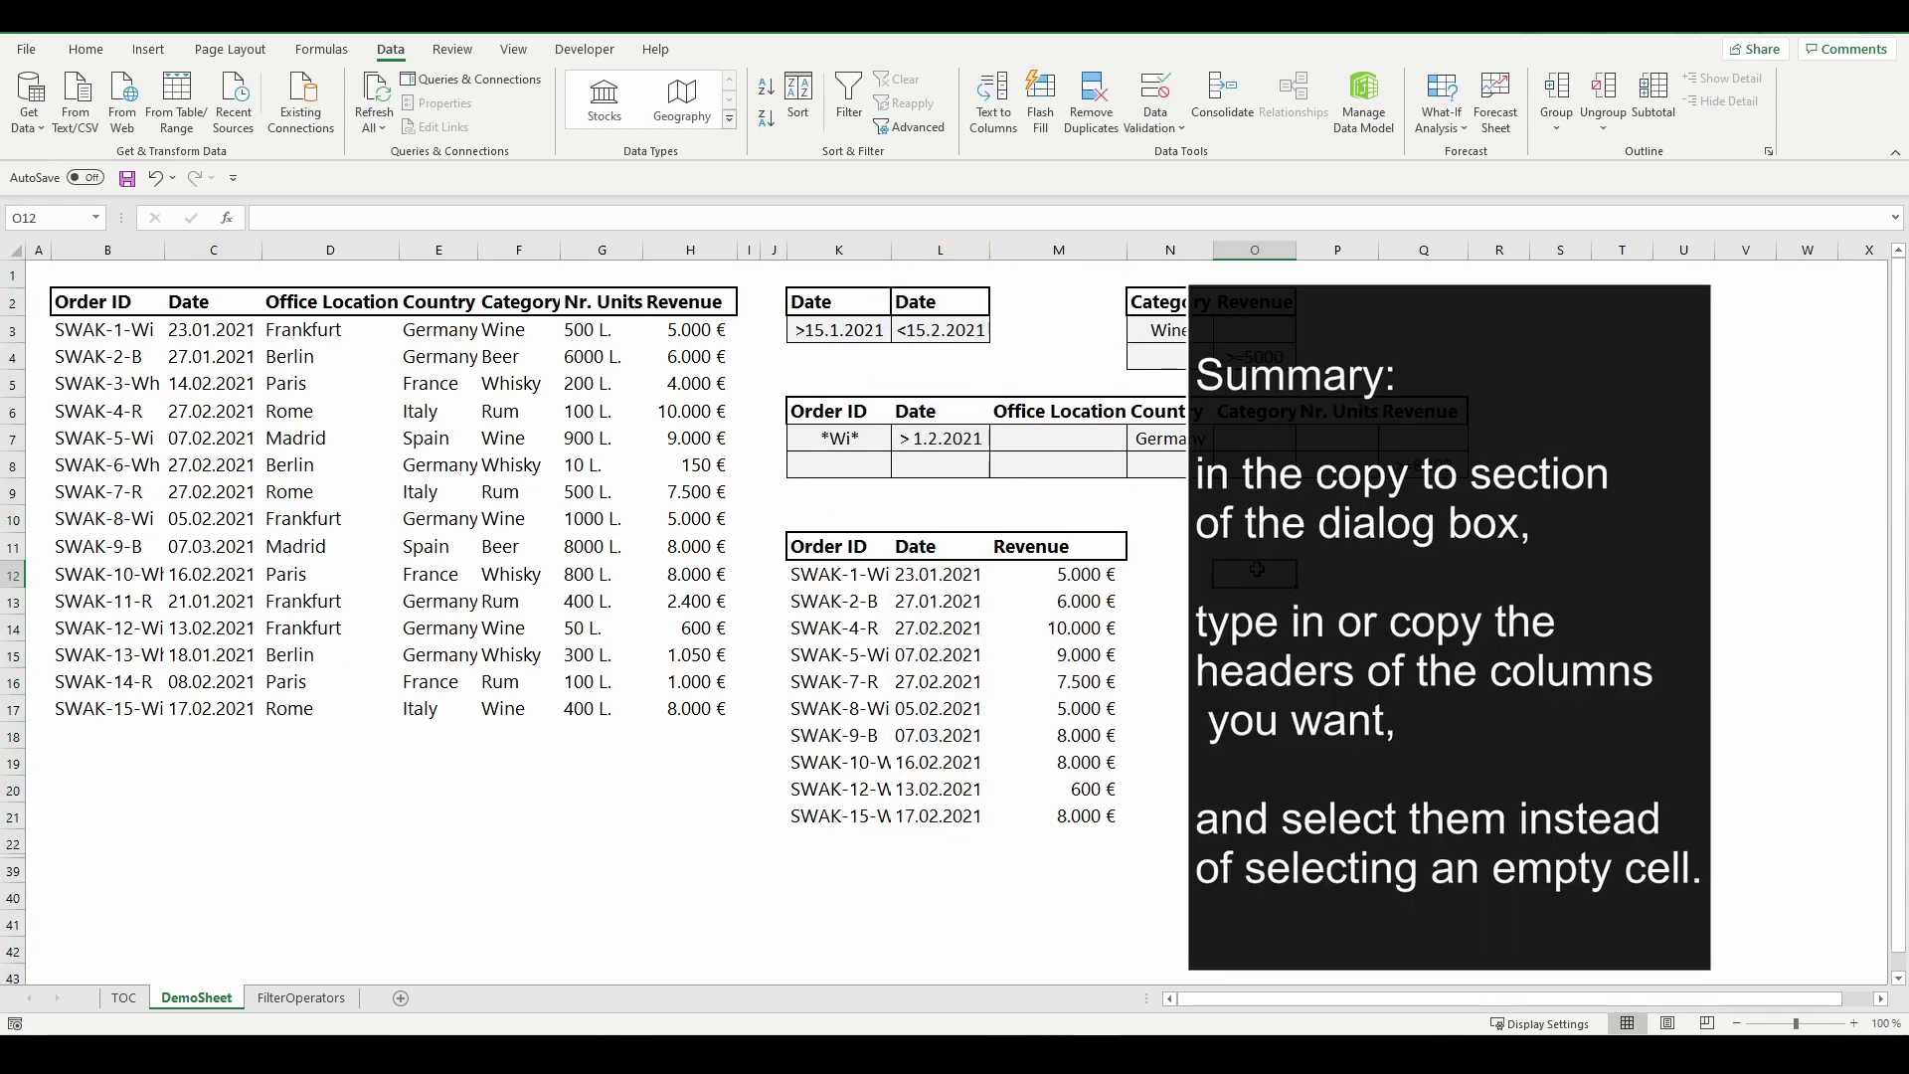